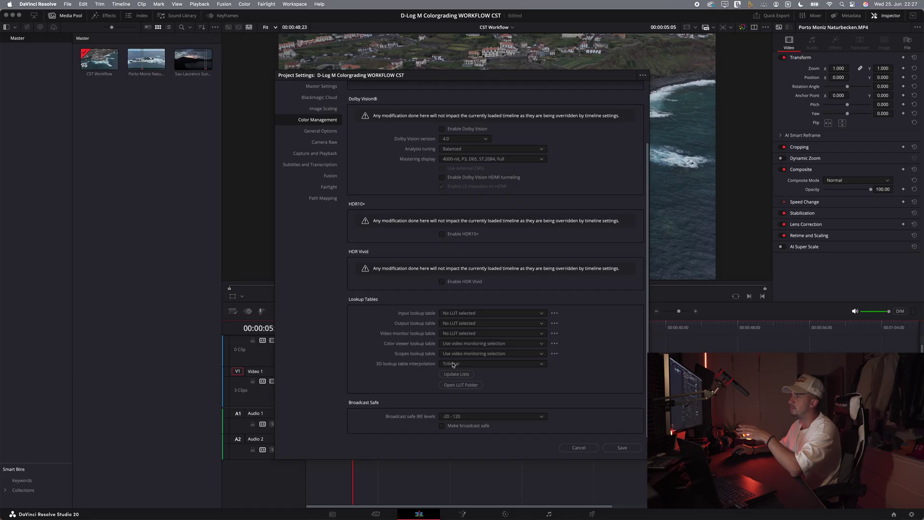
- Set the project's 3D lookup table interpolation to Tetrahedral and save the project settings
left_click(458, 366)
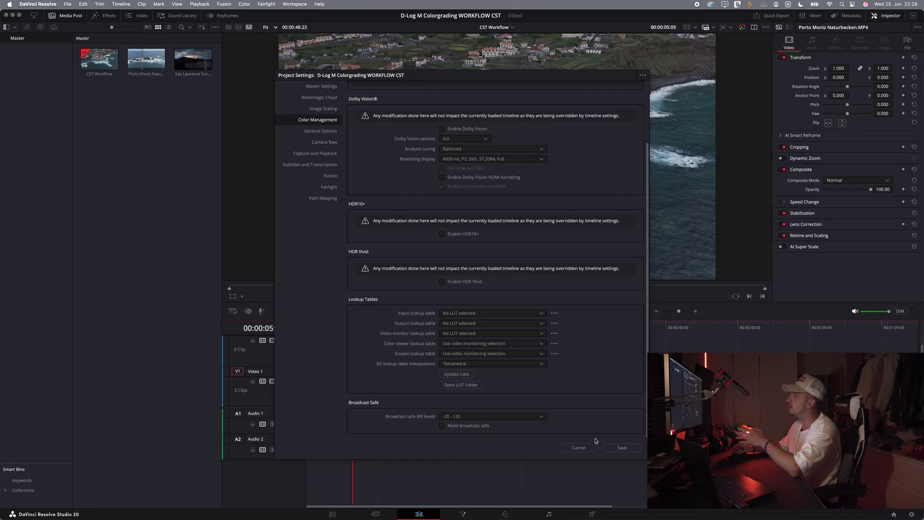
left_click(622, 448)
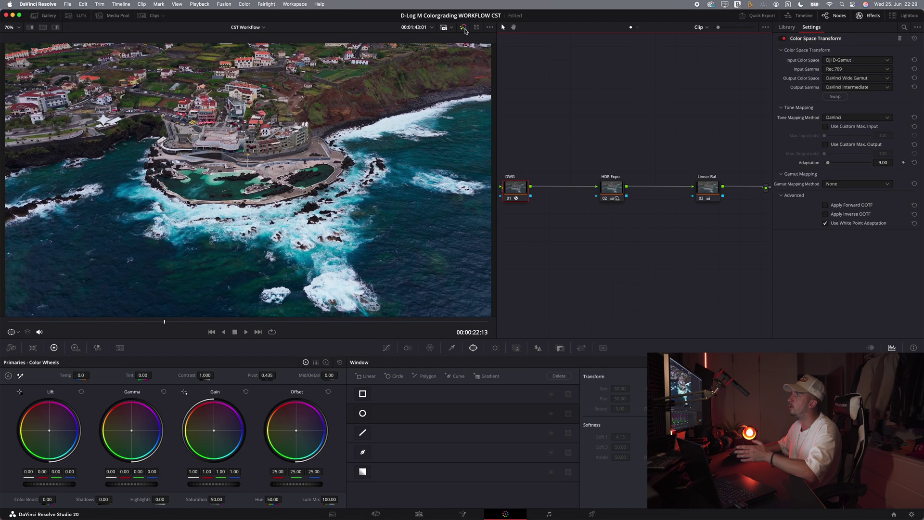
- Compare the coastal and sunset clips with and without their grades by toggling the grade bypass
left_click(464, 28)
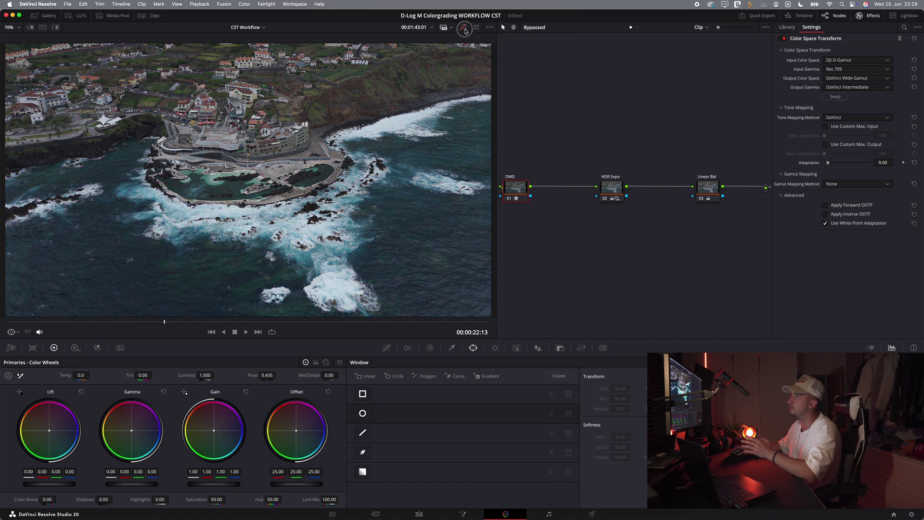
left_click(464, 28)
left_click(464, 29)
left_click(464, 29)
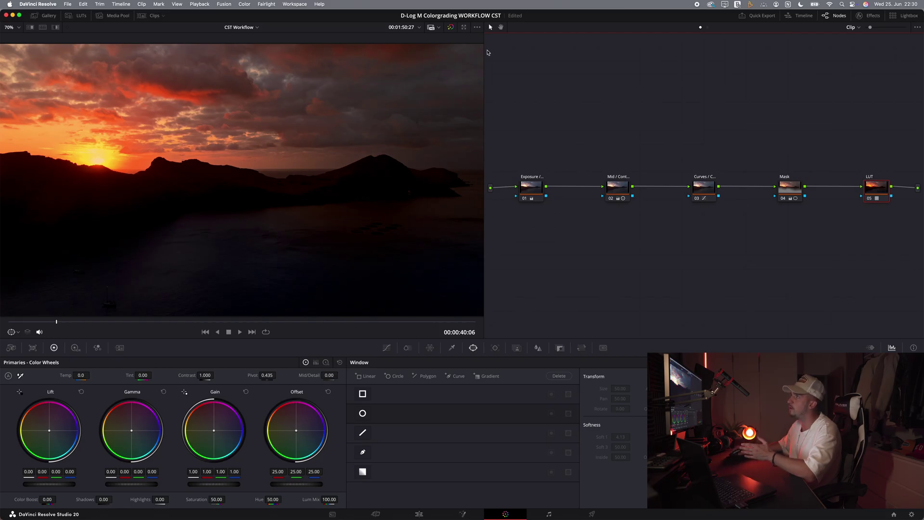
left_click(452, 28)
left_click(451, 28)
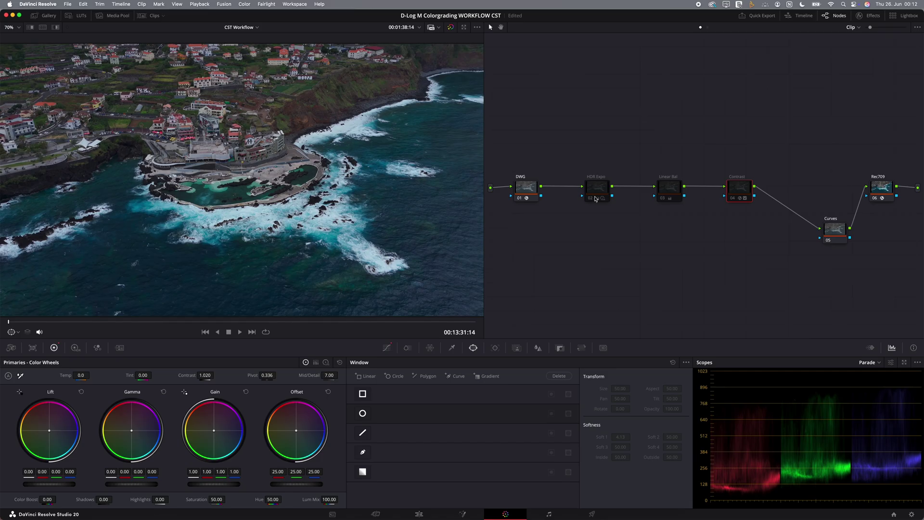
- Enable the HDR Expo, Linear Bal and Contrast nodes on the coastal clip
left_click(593, 200)
left_click(668, 199)
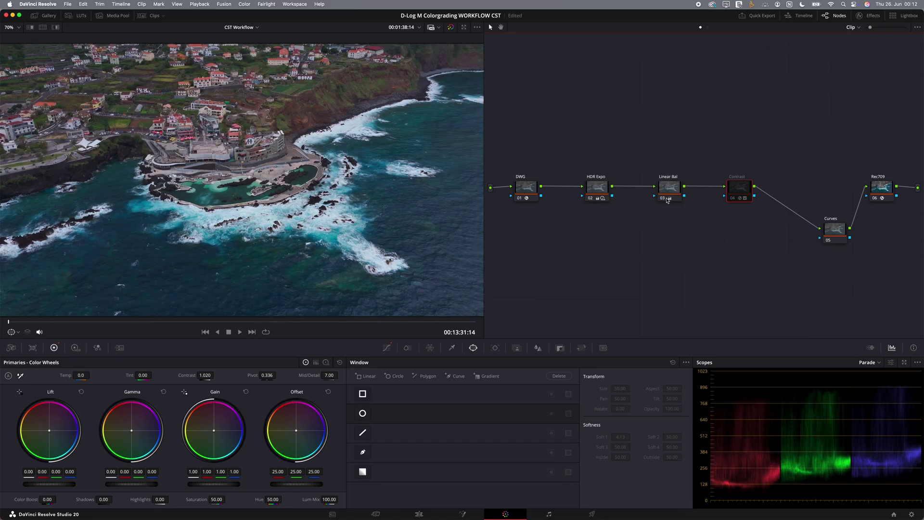
left_click(732, 198)
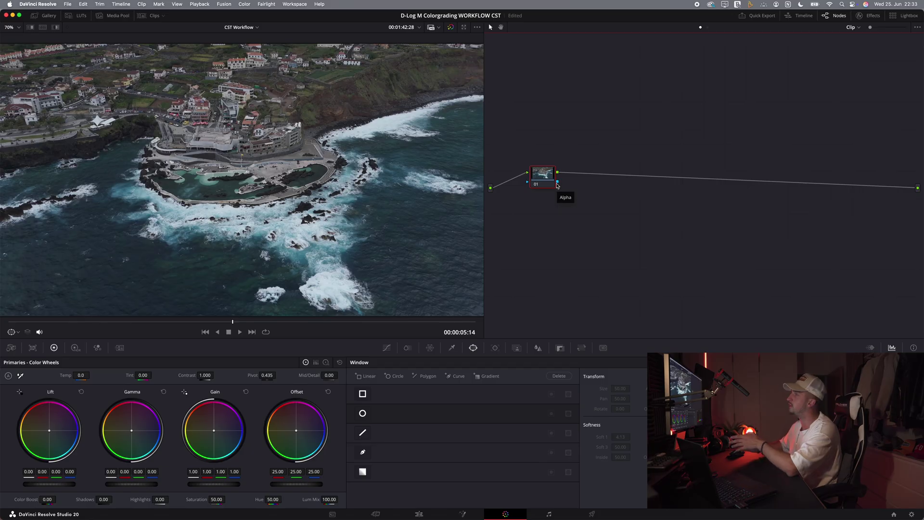
- Add a second serial node well apart from the first and apply the Color Space Transform effect to both nodes
key("alt+s")
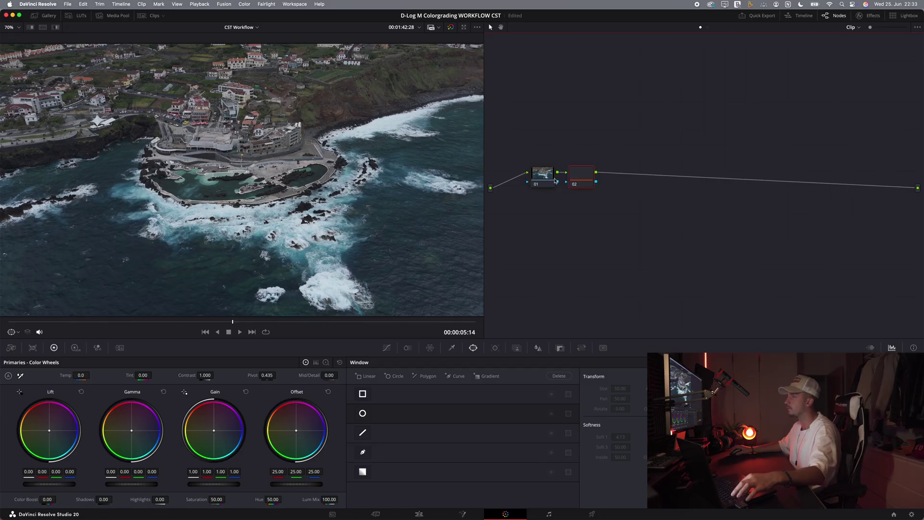
left_click_drag(578, 179, 749, 178)
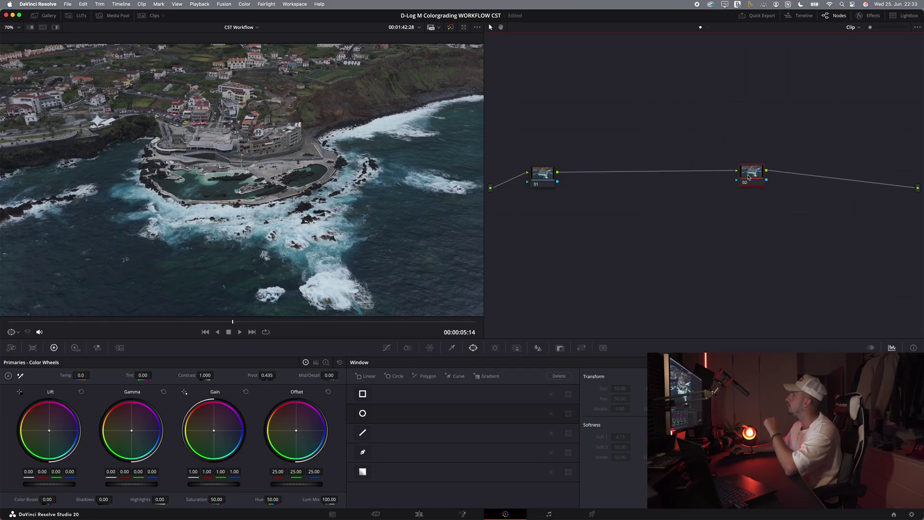
left_click(869, 18)
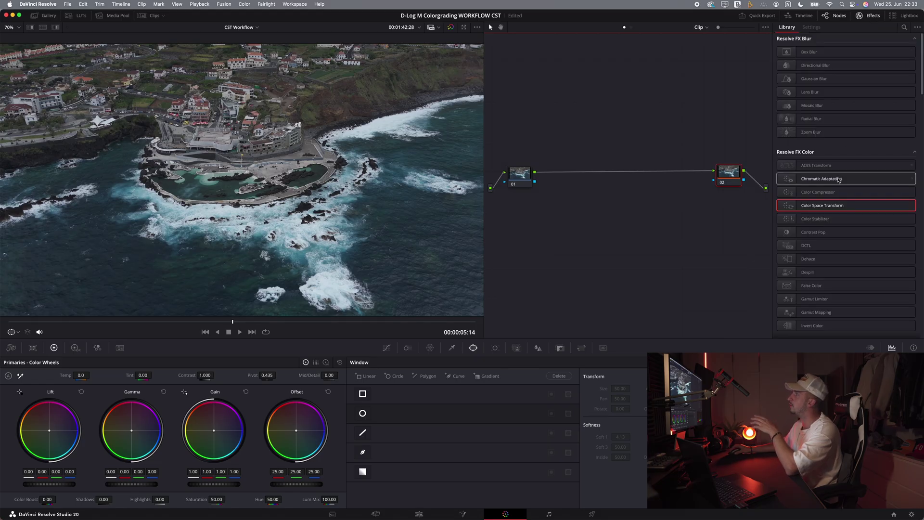
left_click_drag(811, 209, 532, 180)
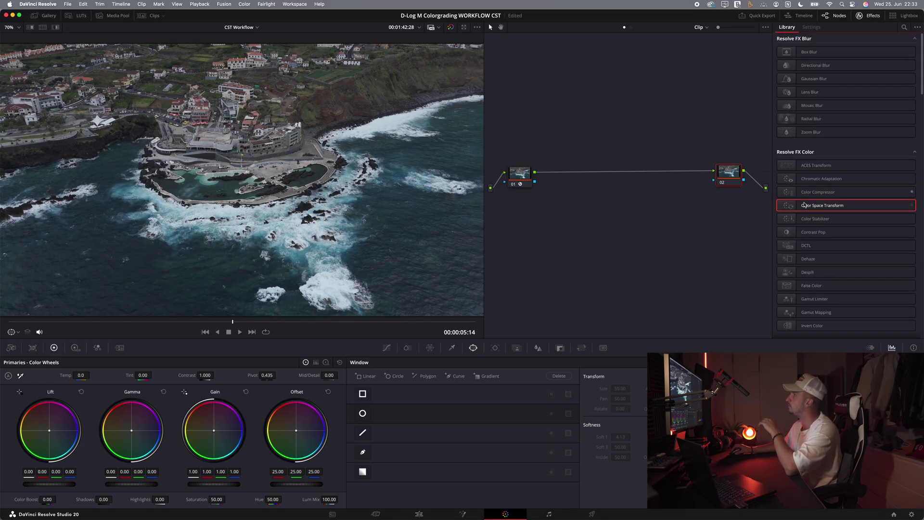
- Label the first node DWG and the second node Rec709
right_click(529, 177)
left_click(539, 194)
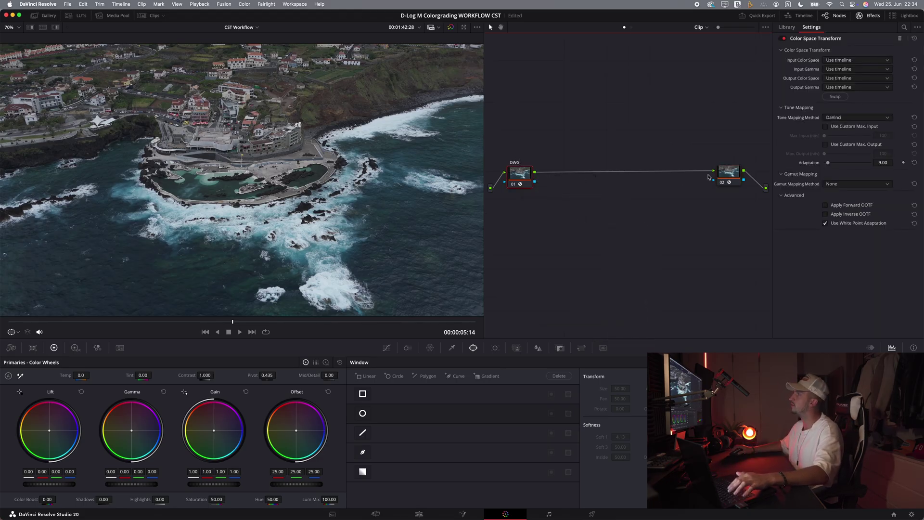
right_click(730, 177)
left_click(744, 190)
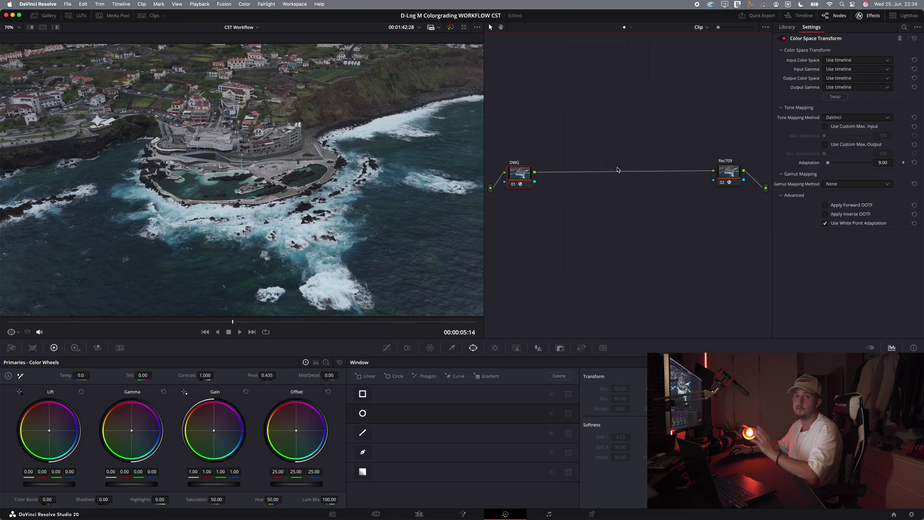
- Set the DWG node's Color Space Transform input color space to DJI D-Gamut and its input gamma to Rec.709
left_click(849, 61)
scroll(850, 105, "down", 2)
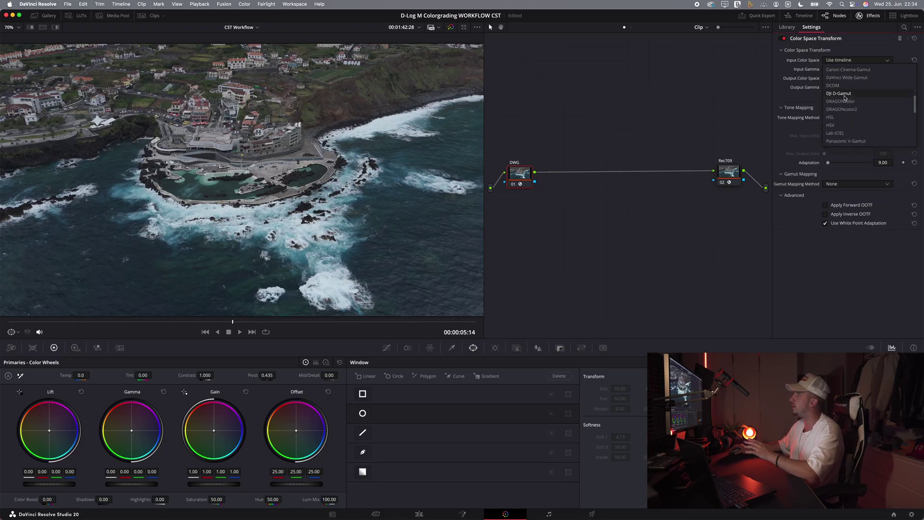
left_click(844, 94)
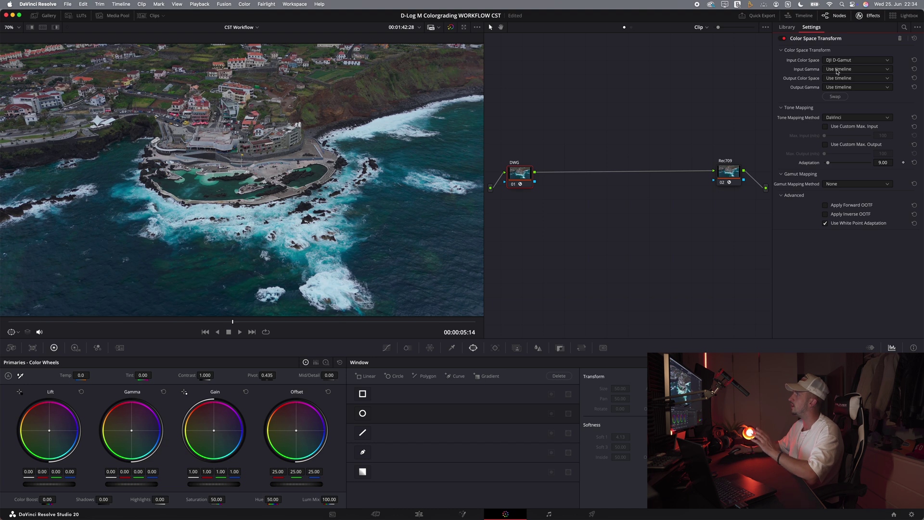
left_click(837, 69)
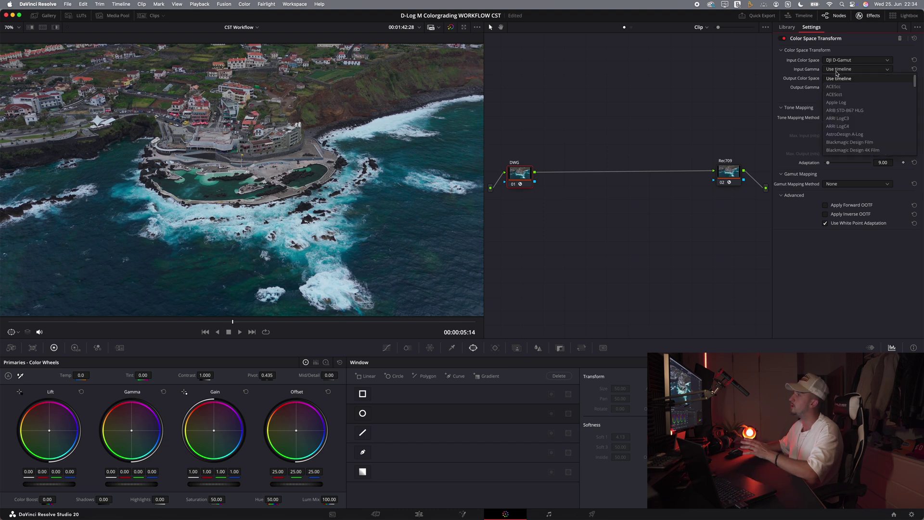
scroll(852, 116, "down", 5)
scroll(847, 124, "down", 1)
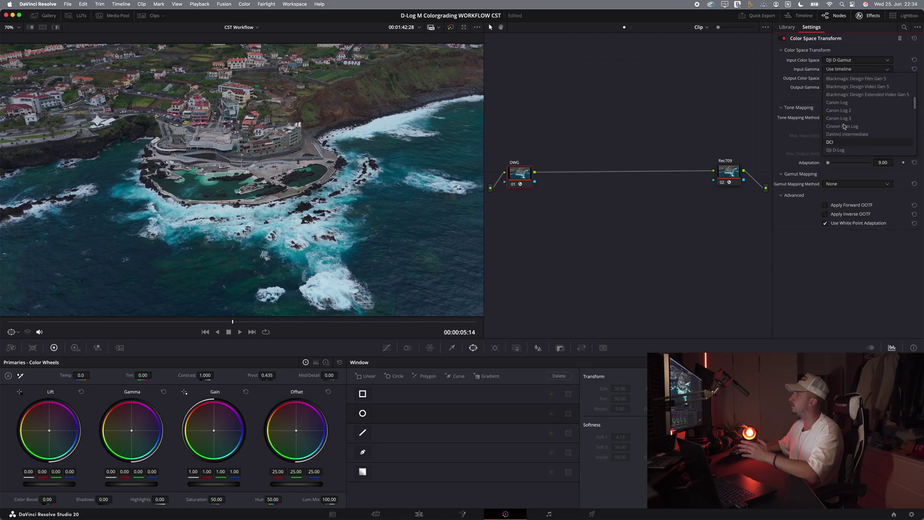
scroll(847, 136, "down", 4)
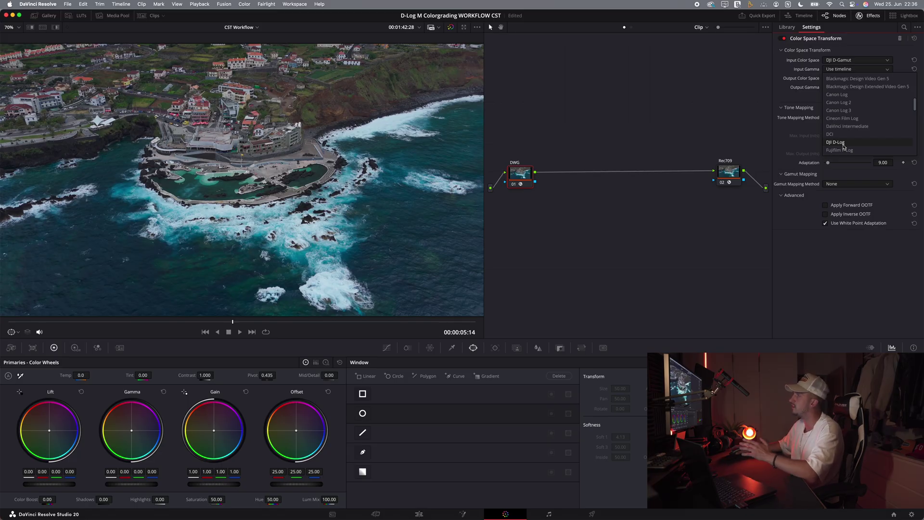
scroll(844, 145, "down", 5)
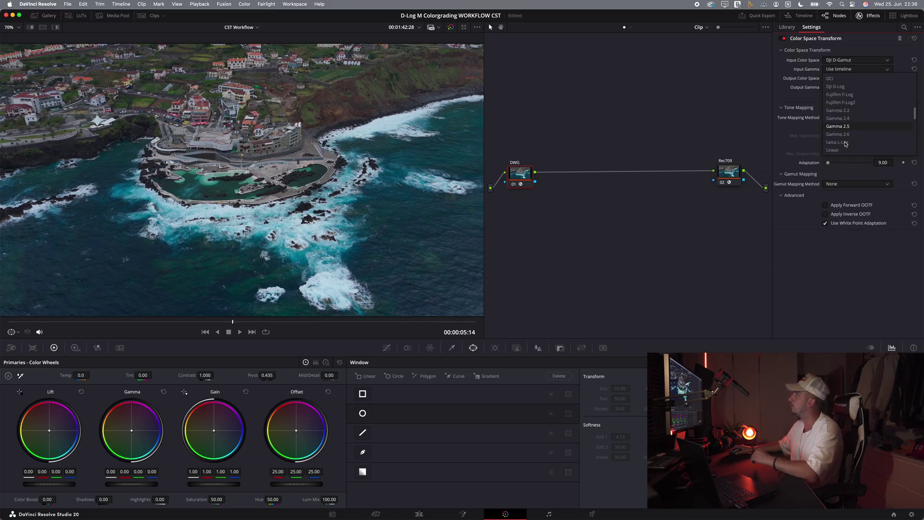
left_click(843, 136)
- Set the DWG node's output color space to DaVinci Wide Gamut and its output gamma to DaVinci Intermediate
left_click(843, 78)
scroll(852, 131, "down", 3)
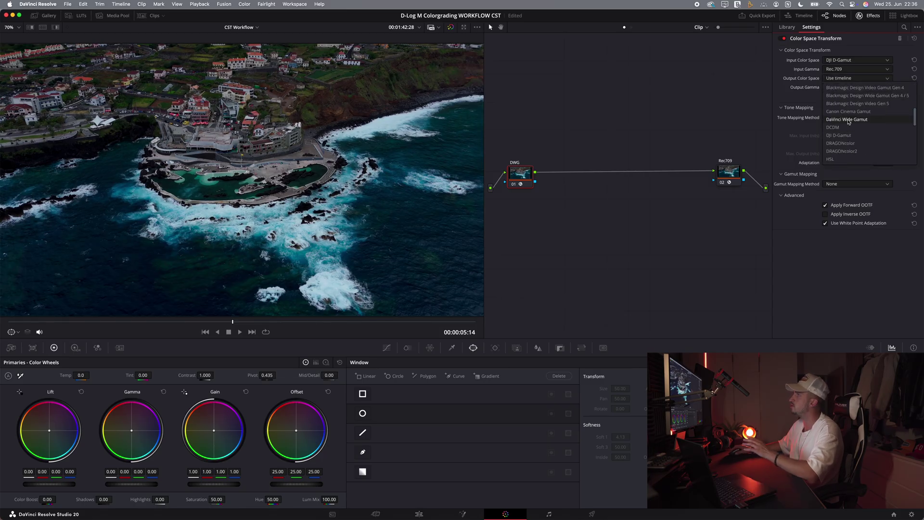
left_click(849, 120)
left_click(847, 87)
scroll(849, 136, "down", 2)
scroll(849, 137, "down", 2)
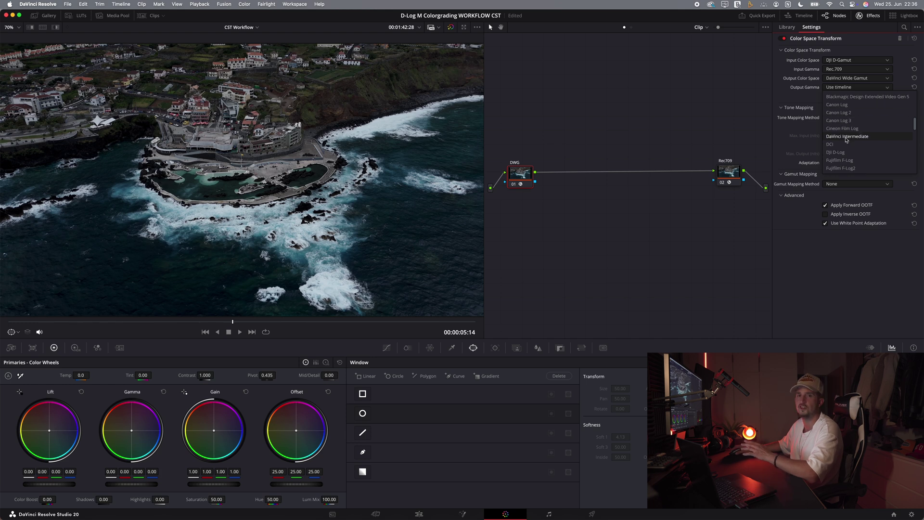
left_click(847, 138)
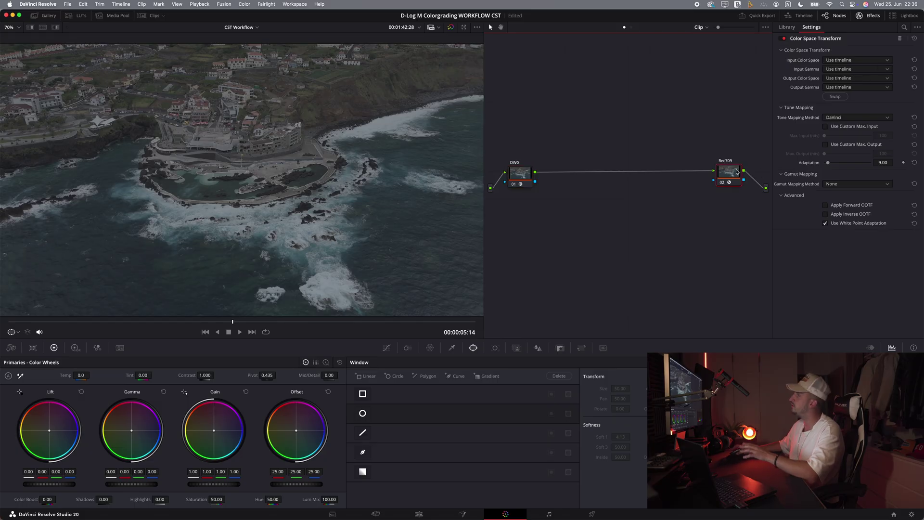
- Set the Rec709 node's input color space to DaVinci Wide Gamut and its input gamma to DaVinci Intermediate
left_click(840, 61)
scroll(875, 124, "down", 5)
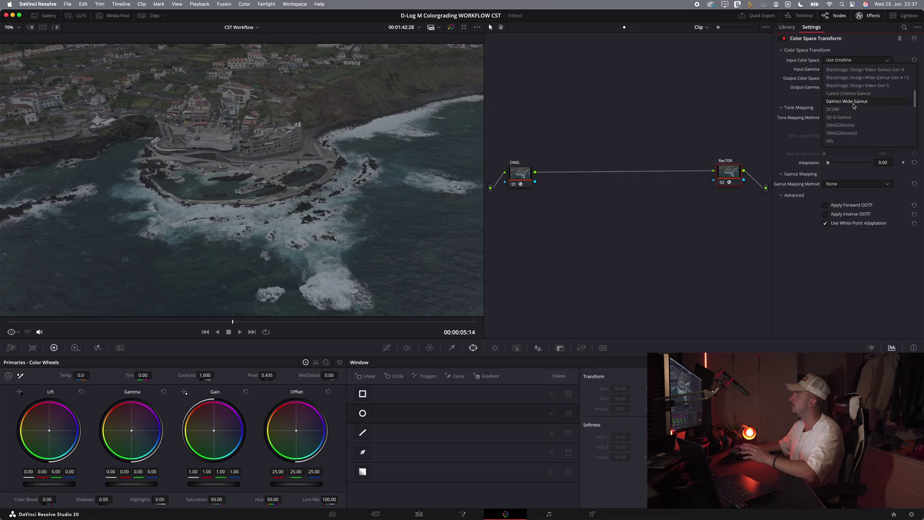
left_click(848, 102)
left_click(844, 70)
scroll(847, 135, "down", 5)
left_click(848, 142)
- Set the Rec709 node's output color space to Rec.709 and output gamma to Gamma 2.2, checking them against the project's color management settings
left_click(857, 78)
left_click(846, 120)
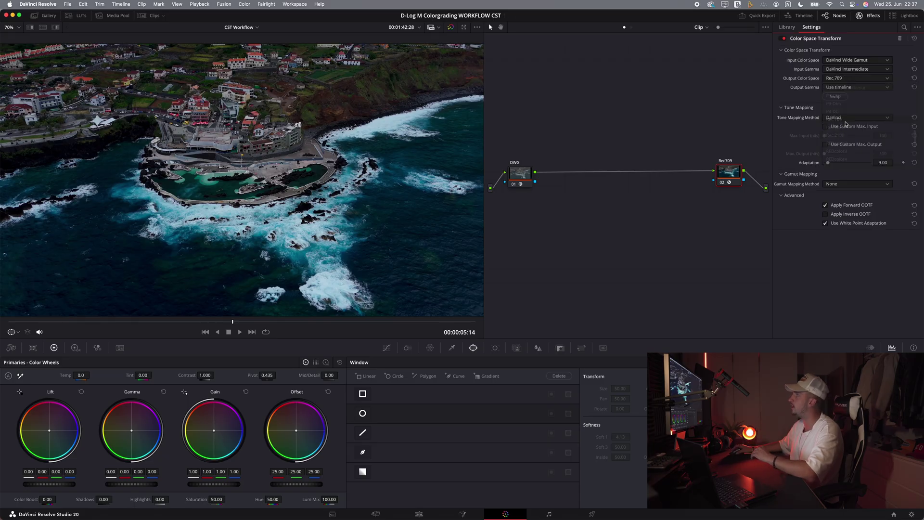
left_click(842, 87)
scroll(849, 138, "down", 5)
scroll(851, 140, "down", 3)
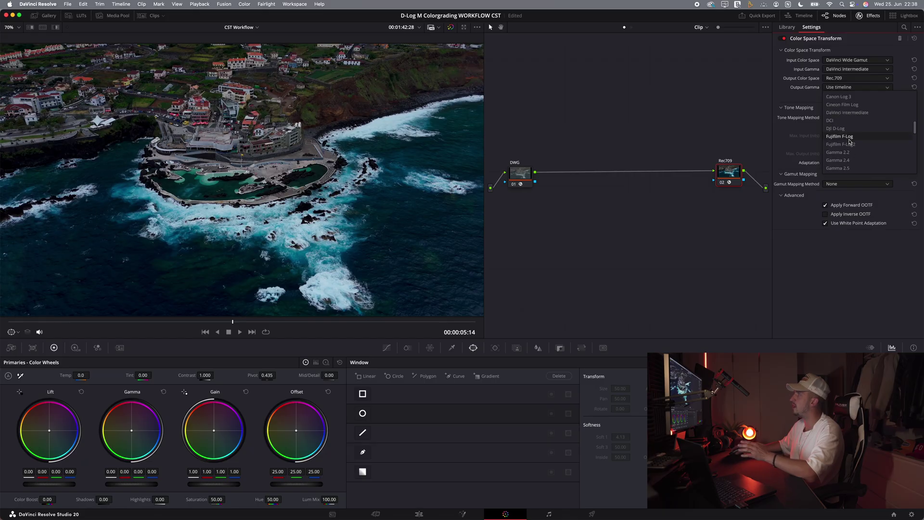
left_click(849, 152)
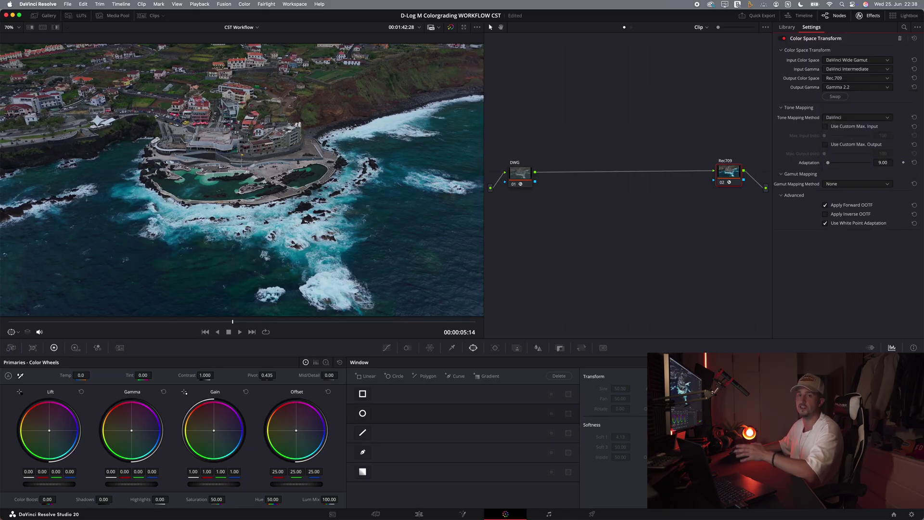
left_click(911, 514)
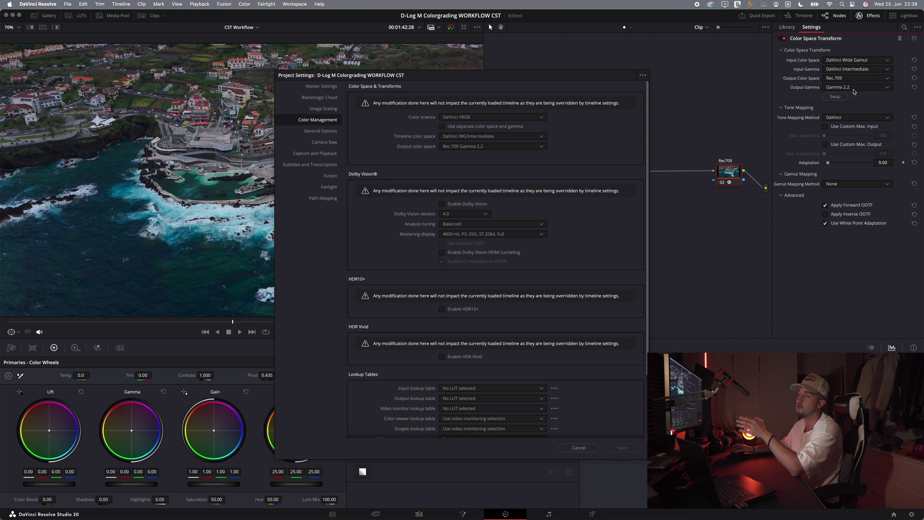
left_click(580, 448)
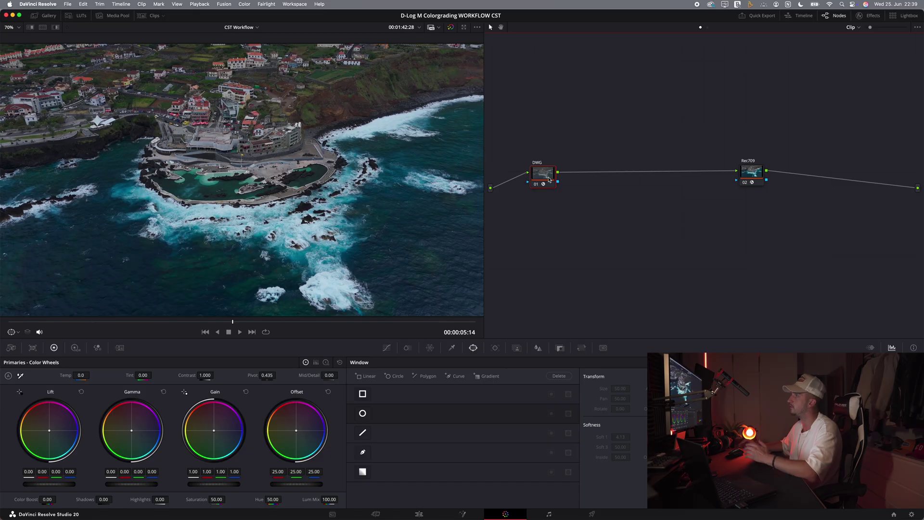
- Add four serial nodes between the DWG and Rec709 nodes and clean up the node graph layout
key("alt+s")
key("alt+s")
key("alt+s")
right_click(748, 215)
left_click(771, 308)
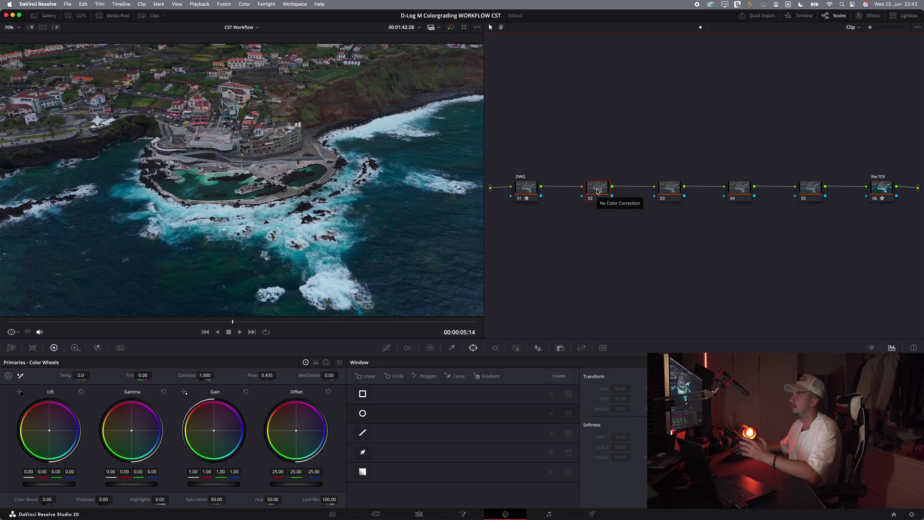
- Label the node directly after DWG as HDR Exp
right_click(597, 191)
left_click(607, 204)
type("HDR e")
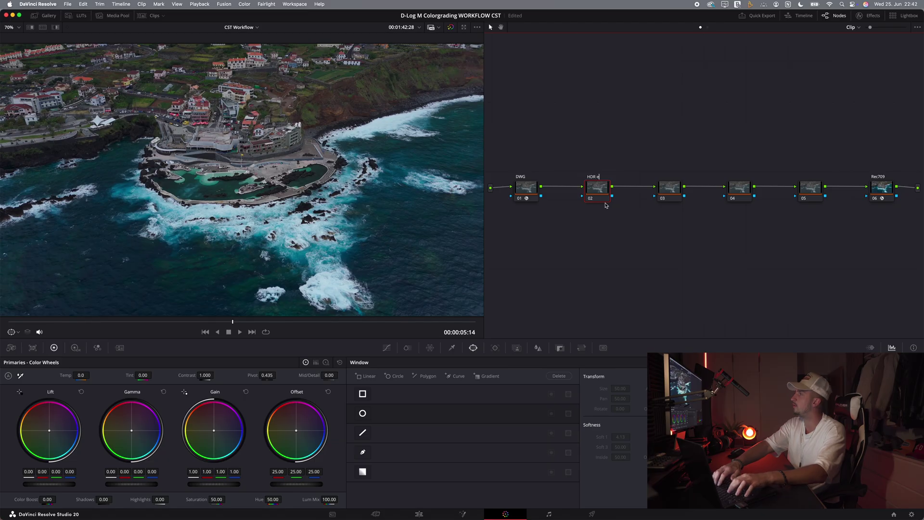
type("xp")
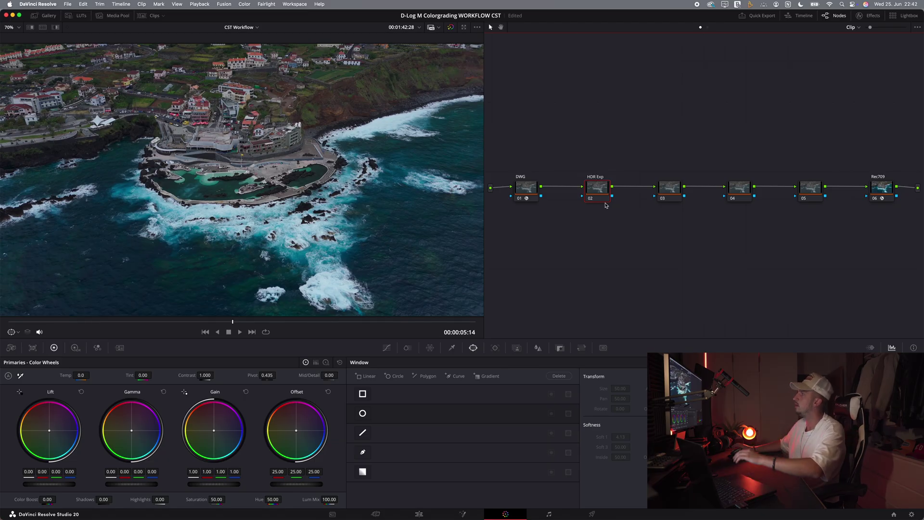
- Label the third node Linear Bal
left_click(673, 190)
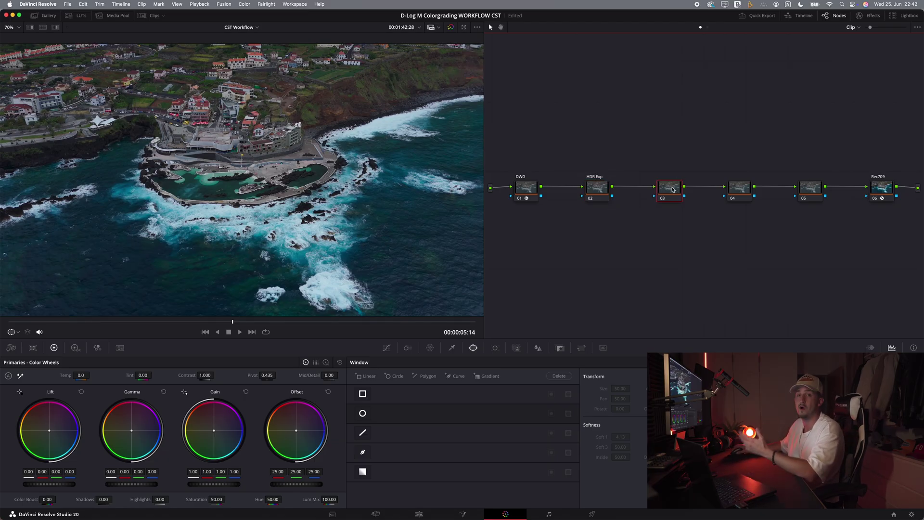
right_click(674, 189)
left_click(685, 202)
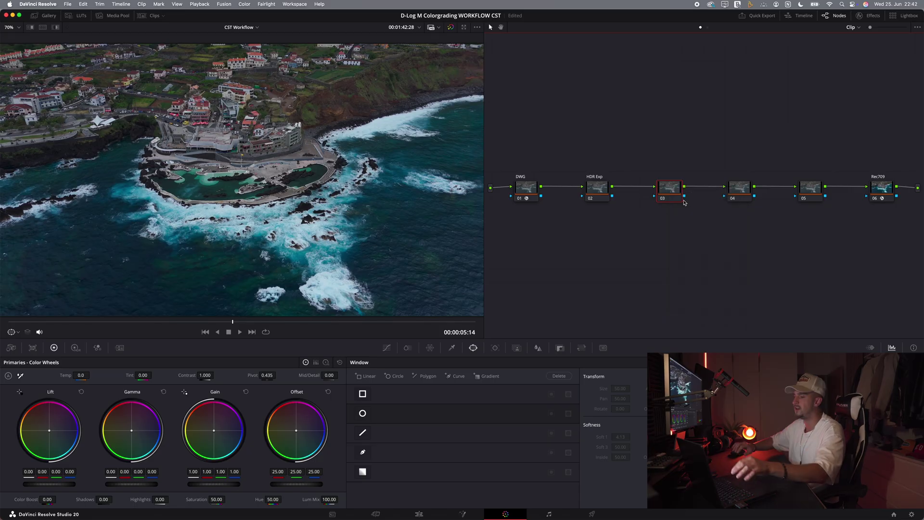
type("Linear Bal")
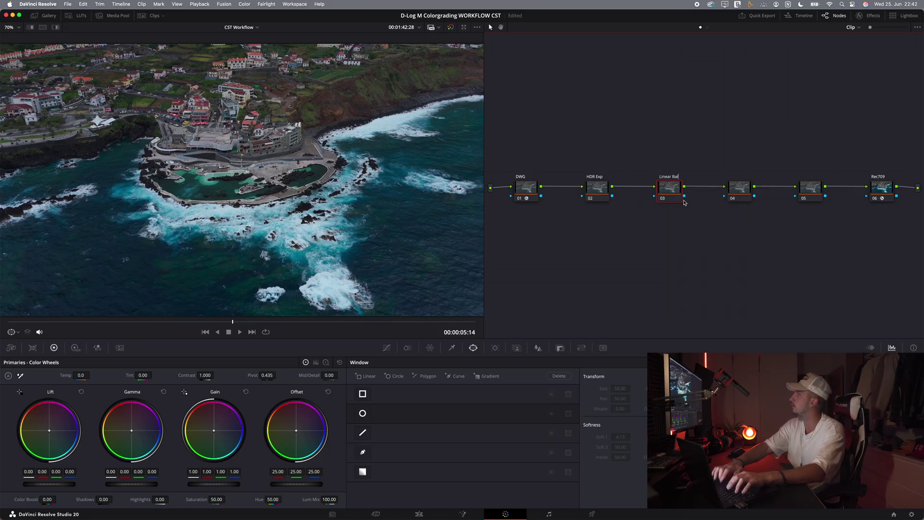
- Label the fourth node Contrast
left_click(739, 187)
right_click(740, 188)
left_click(745, 206)
type("Contrast")
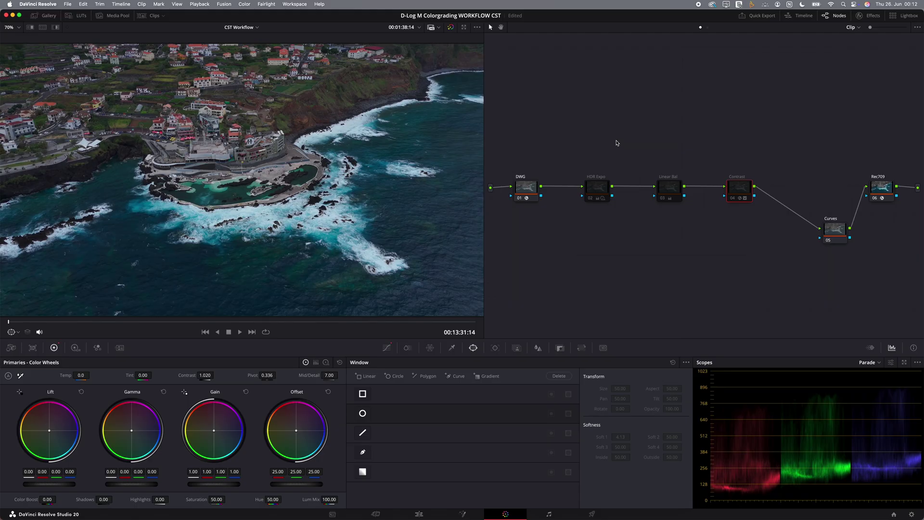
- Preview the grade by enabling the HDR Expo, Linear Bal and Contrast nodes one at a time, and compare it with all grades bypassed
left_click(593, 200)
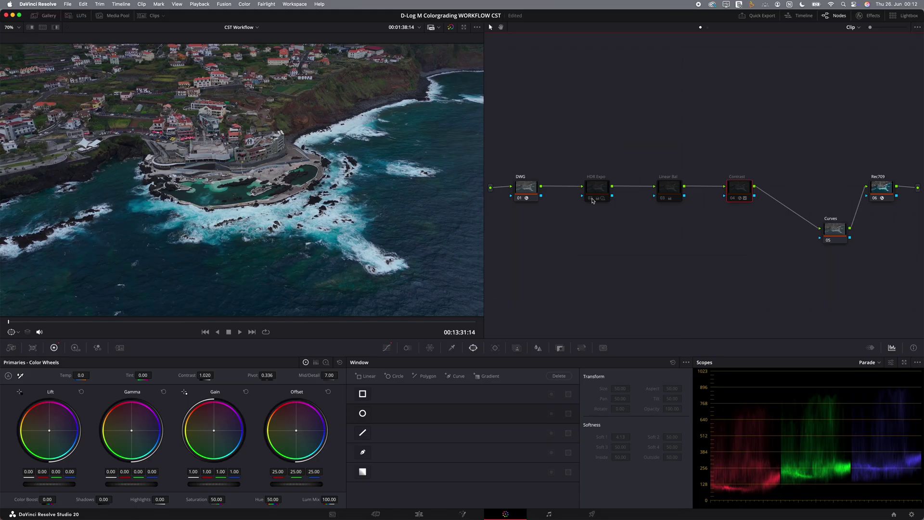
left_click(664, 199)
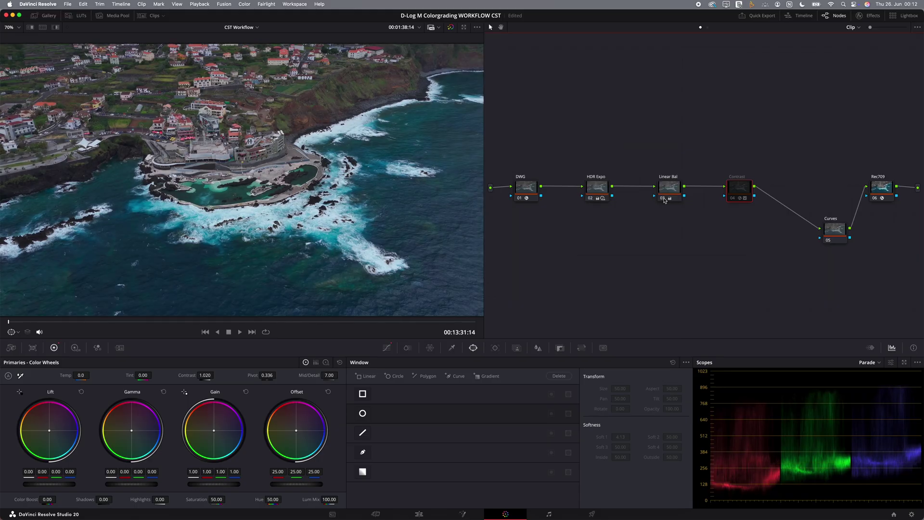
left_click(732, 199)
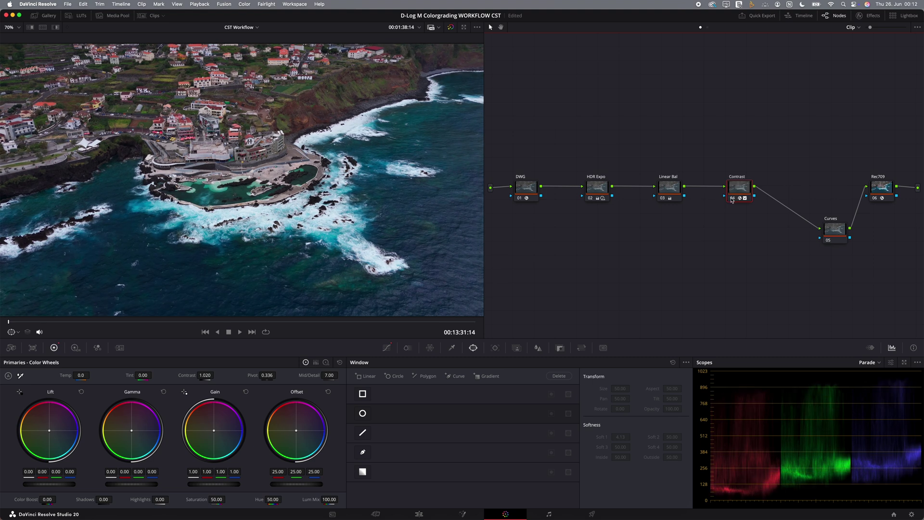
left_click(451, 27)
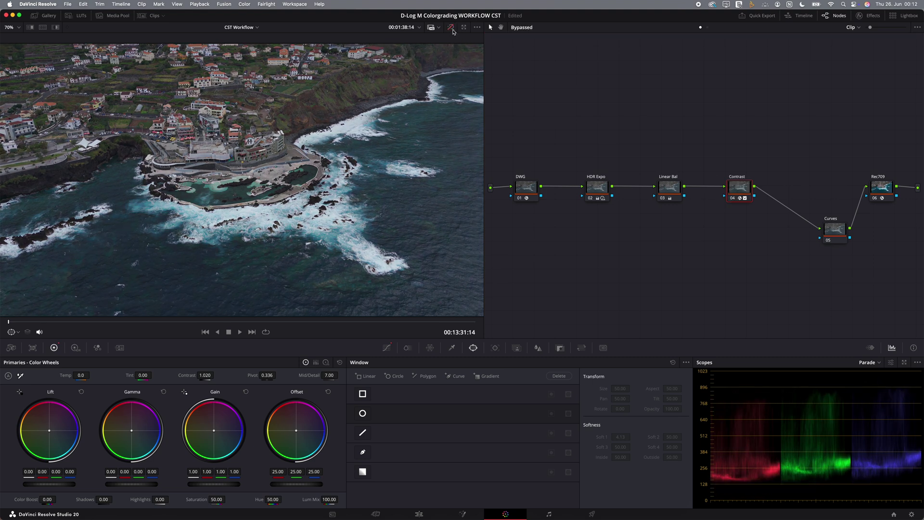
left_click(452, 28)
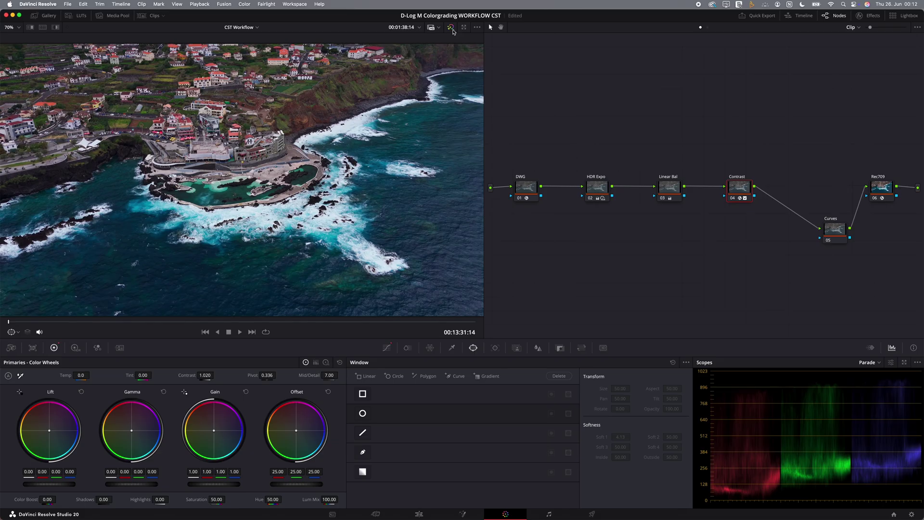
key("space")
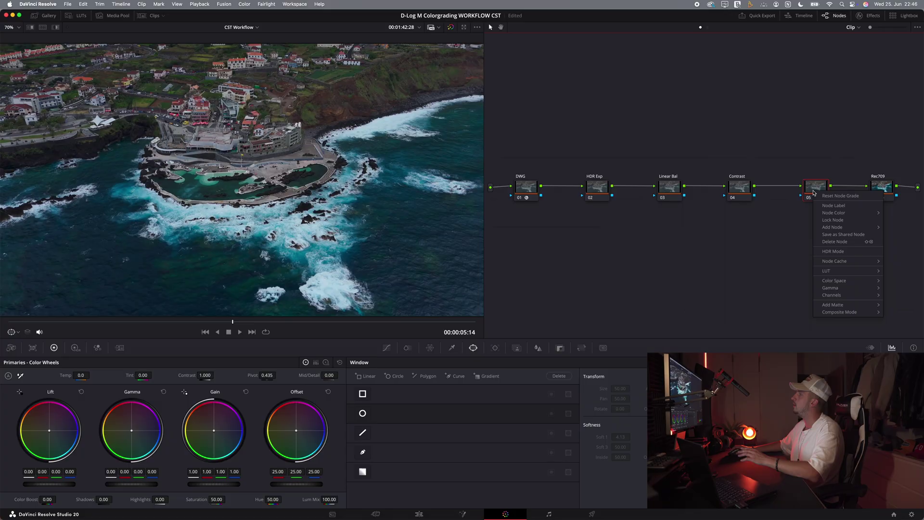
- Label the fifth node Curves and move it below the main node chain, keeping it connected between Contrast and Rec709
left_click(835, 208)
type("Cu")
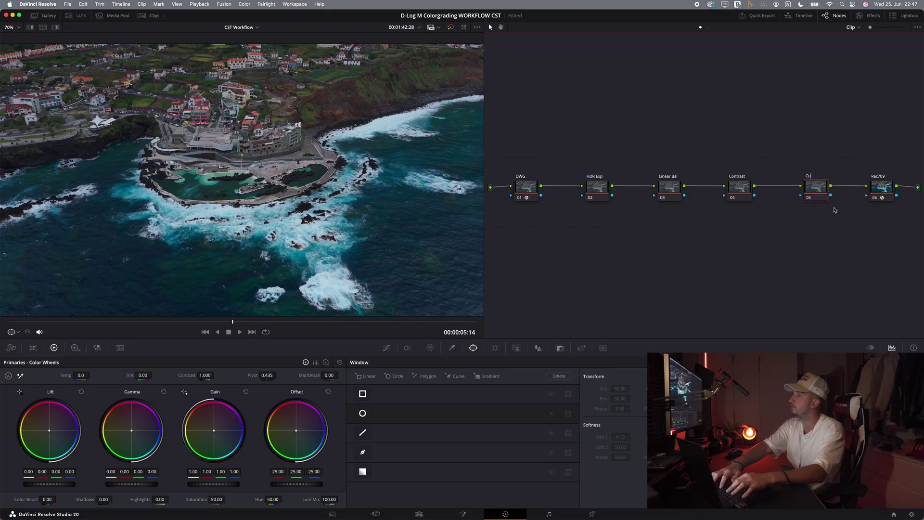
type("rves")
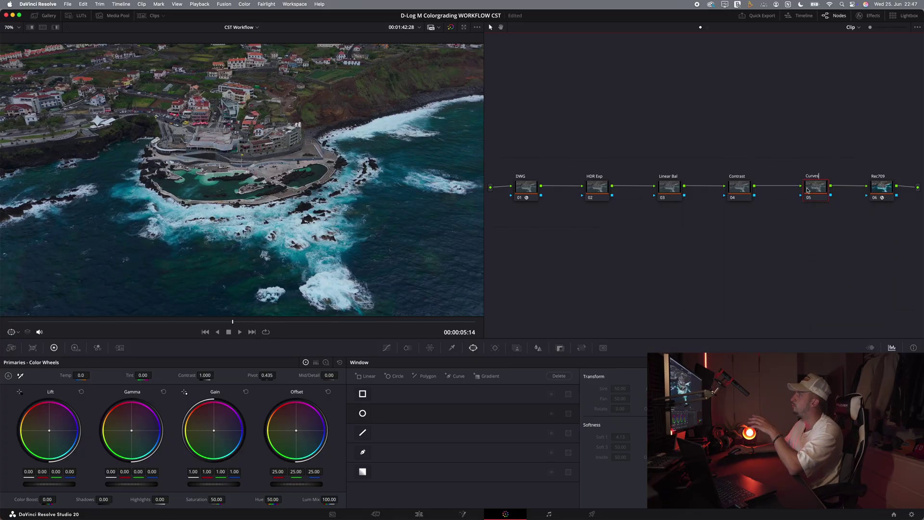
left_click_drag(814, 188, 839, 238)
left_click_drag(776, 157, 575, 218)
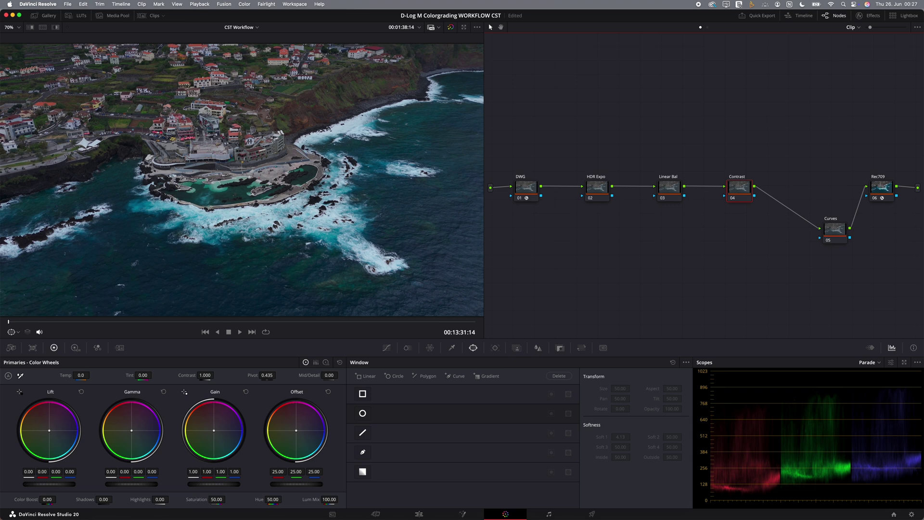
- Set the Contrast node's saturation to 0 and apply the DCTL effect to that node
left_click_drag(197, 499, 197, 500)
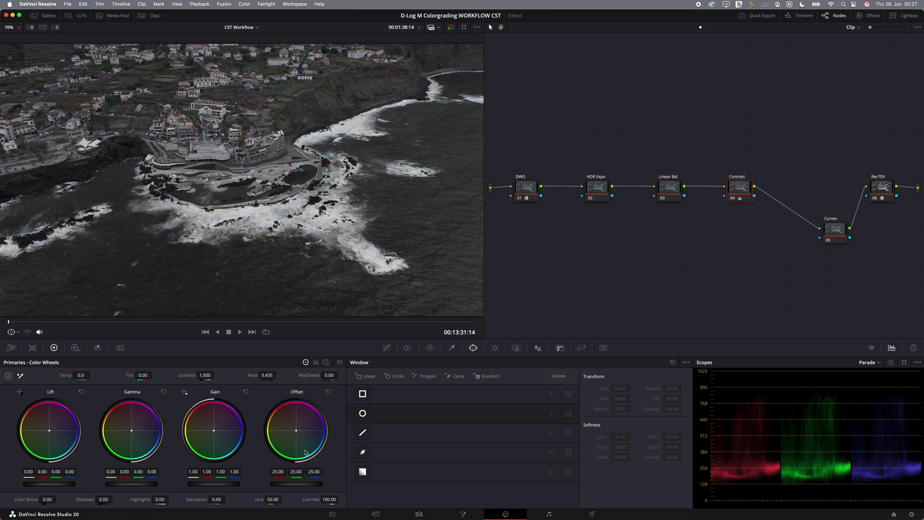
key("ctrl+d")
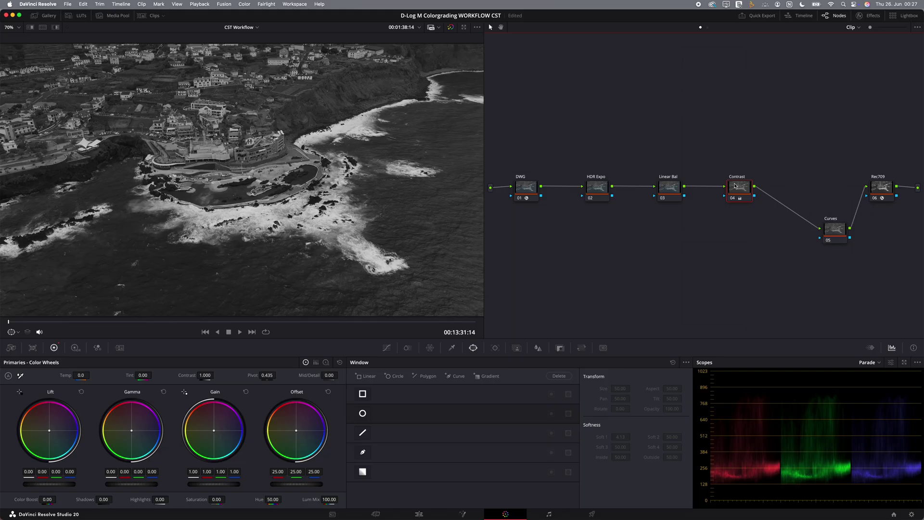
left_click(867, 16)
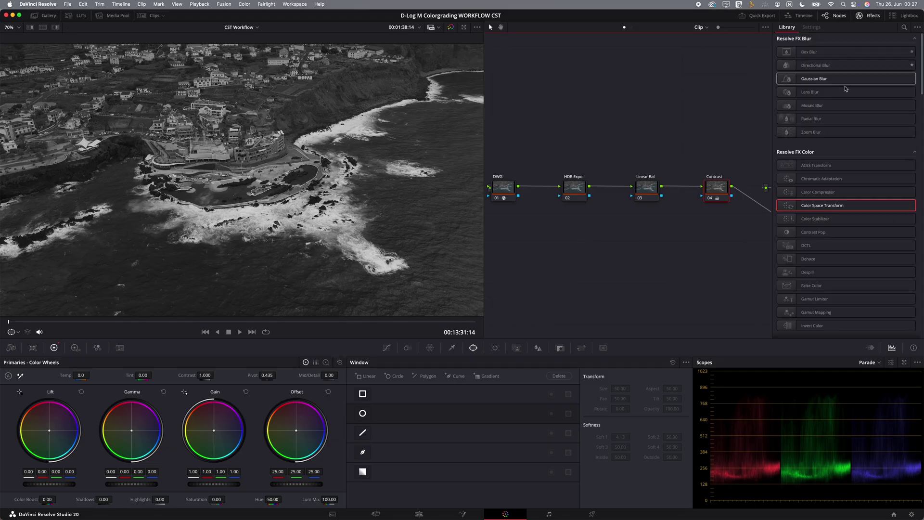
left_click(810, 245)
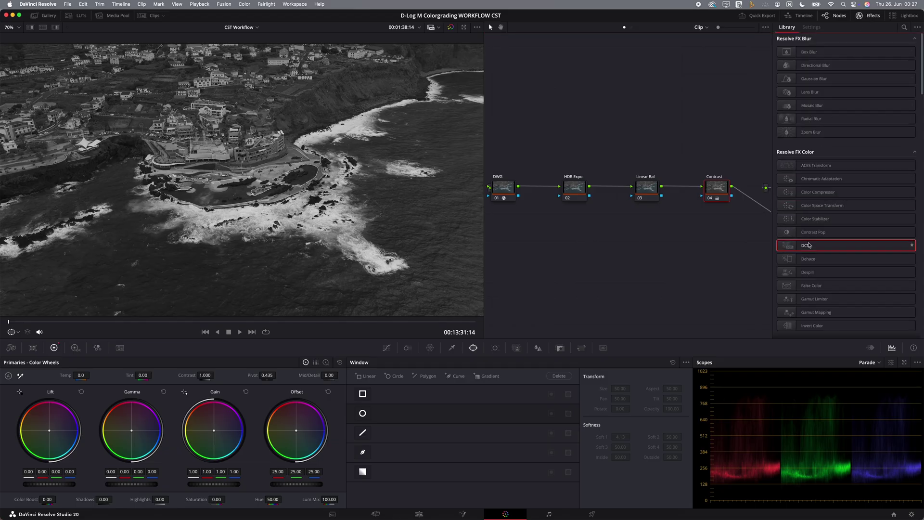
left_click_drag(803, 248, 720, 193)
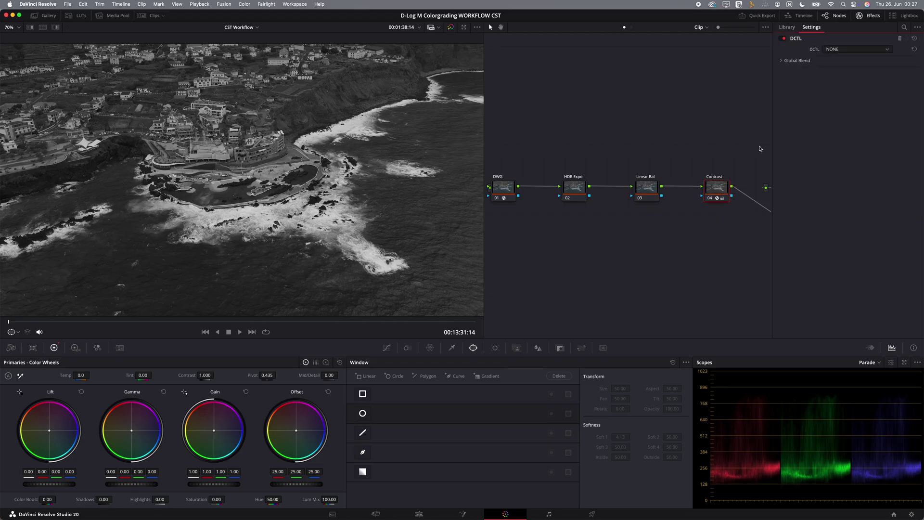
- Load the MONO-Middle-Gray-v1.4 DCTL with Linear Steps, Linear Ramp, Exponential Steps and Exponential Ramp enabled
left_click(840, 50)
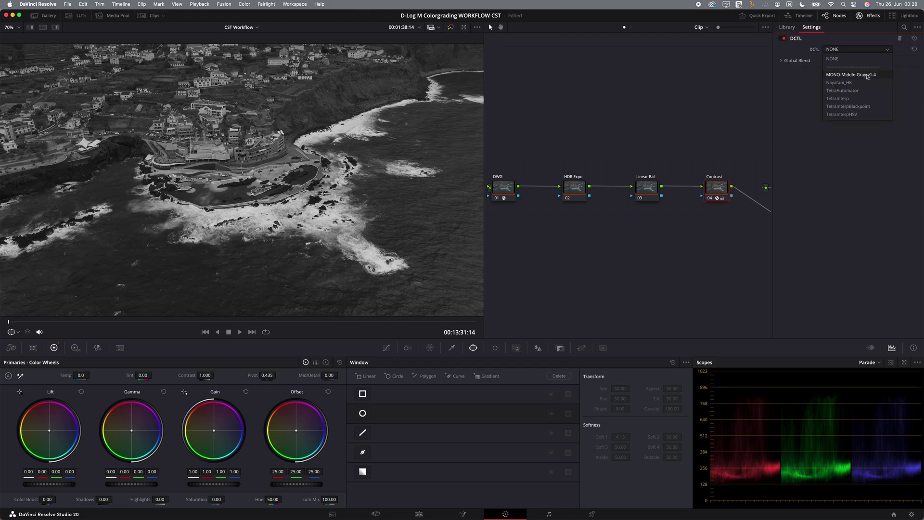
left_click(851, 75)
left_click(838, 76)
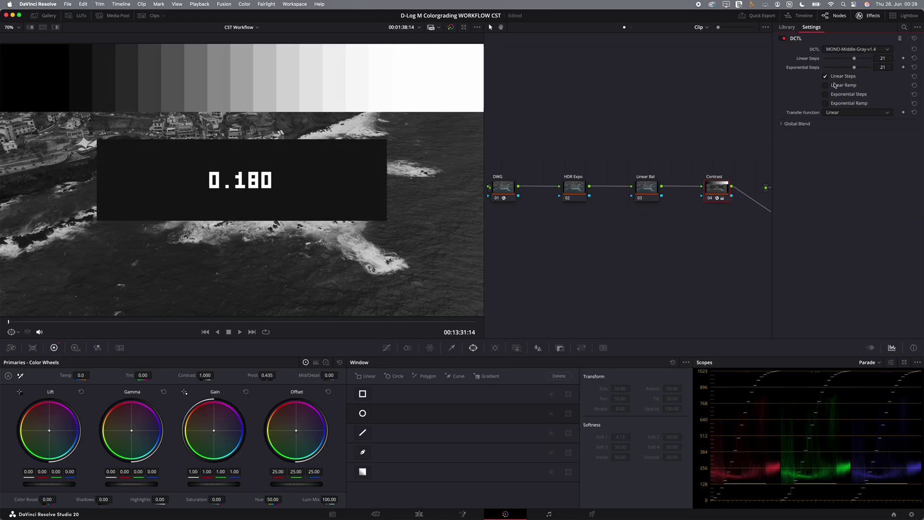
left_click(837, 85)
left_click(835, 95)
left_click(836, 103)
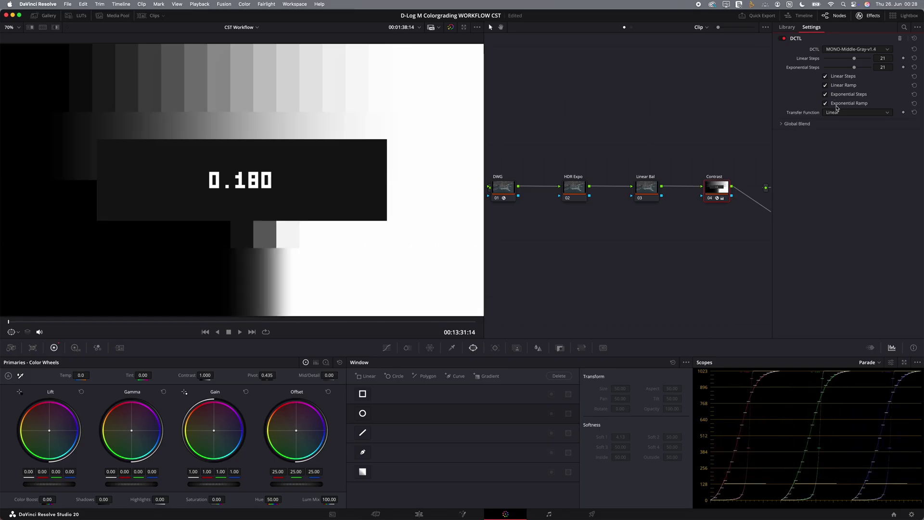
- Set the middle-gray chart's transfer function to DaVinci Intermediate
left_click(836, 112)
scroll(840, 154, "down", 1)
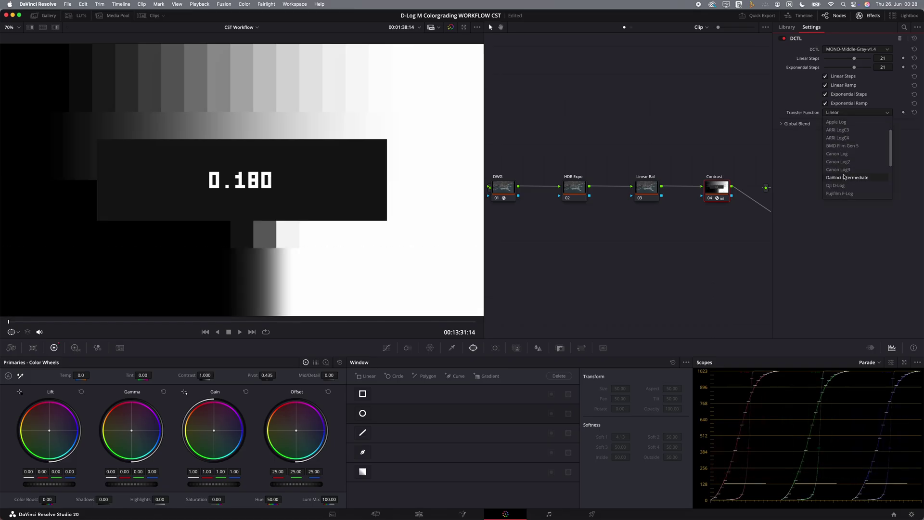
left_click(845, 177)
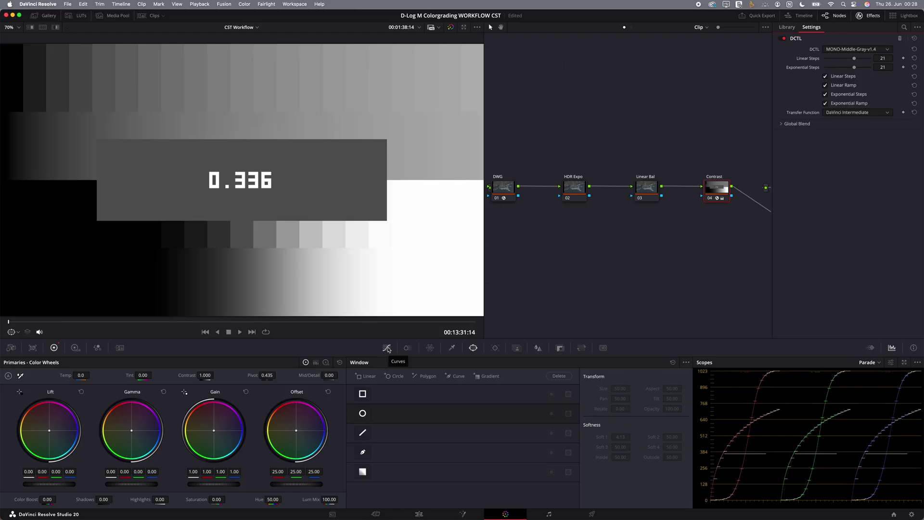
- Show the Contrast node's custom curve and set its contrast pivot to 0.336
left_click(387, 348)
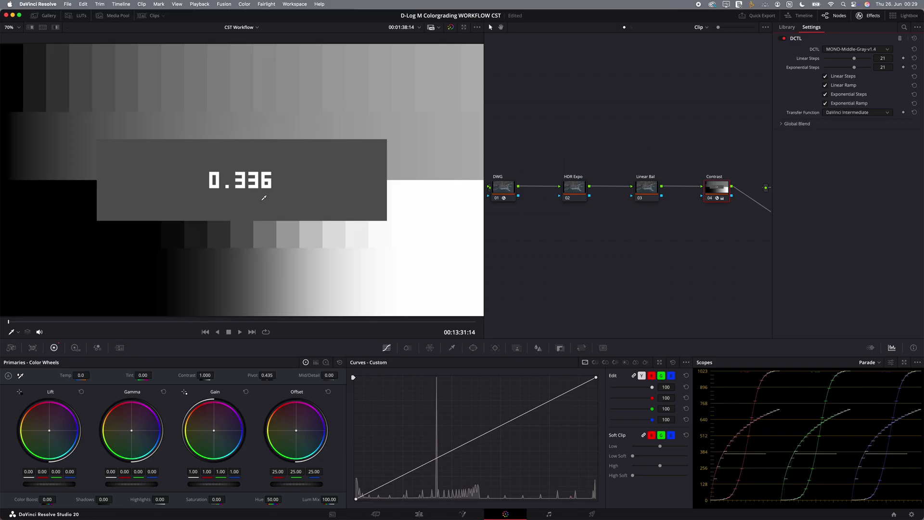
left_click(267, 375)
type("0")
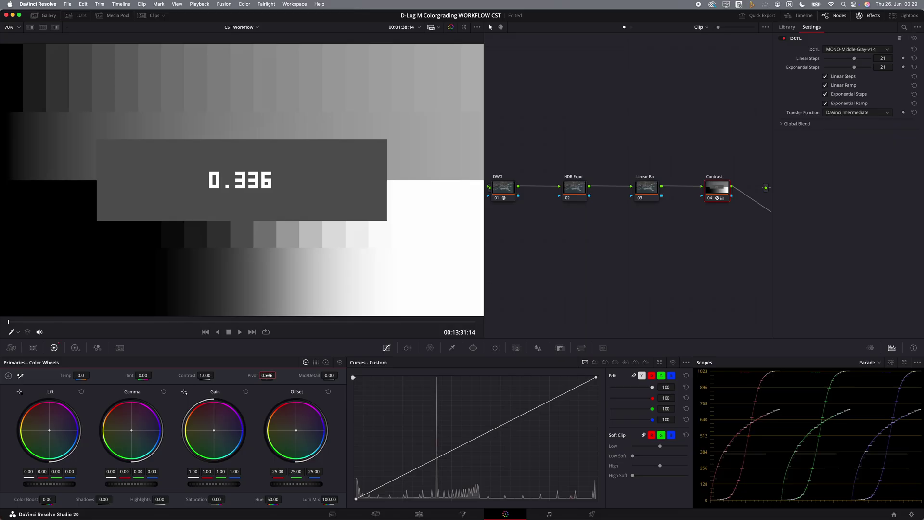
- Anchor the custom curve with a point at the middle-gray spike and set the DCTL back to NONE
left_click(440, 461)
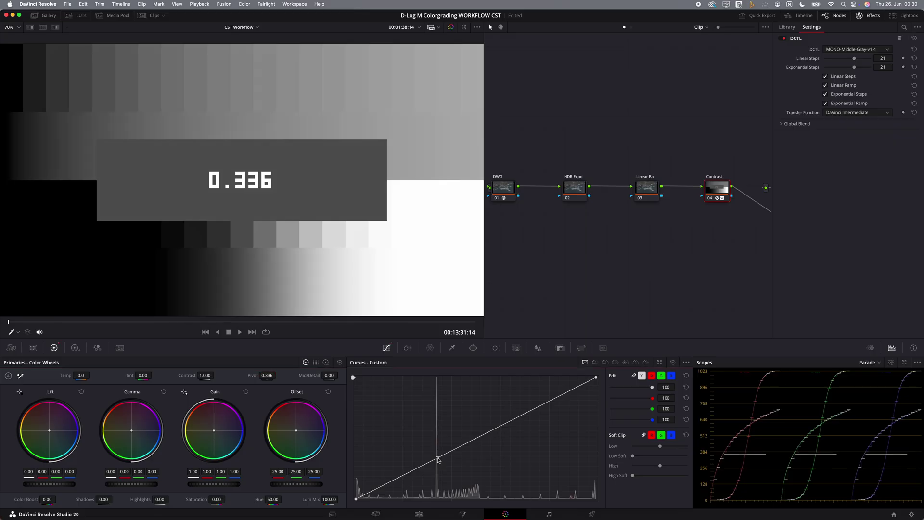
left_click(857, 54)
left_click(853, 58)
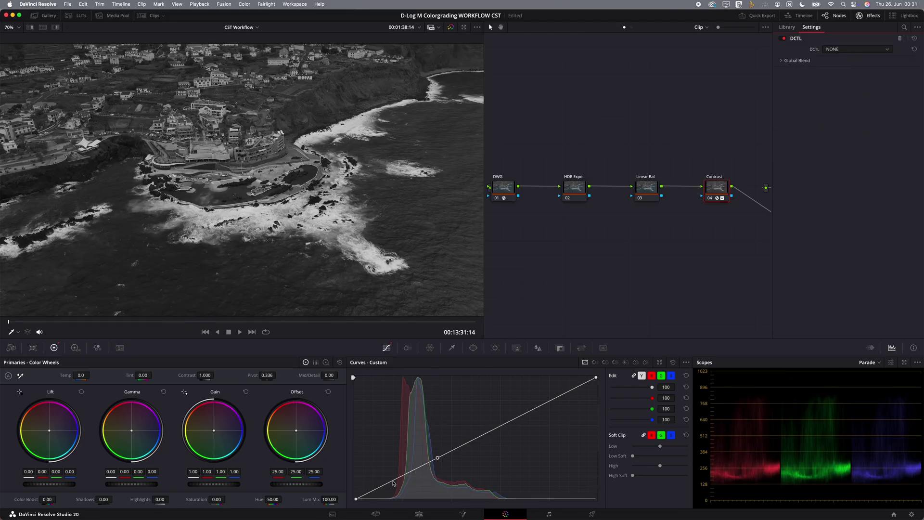
- Shape a gentle S-curve on the Contrast node with a raised highlight point and a slightly lowered shadow point, and compare the node's effect
left_click(542, 406)
left_click_drag(541, 406, 536, 401)
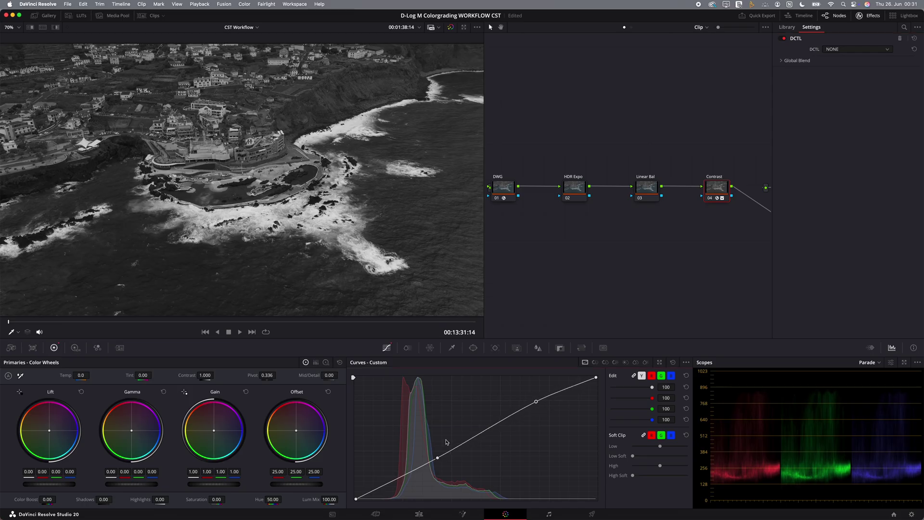
left_click(394, 482)
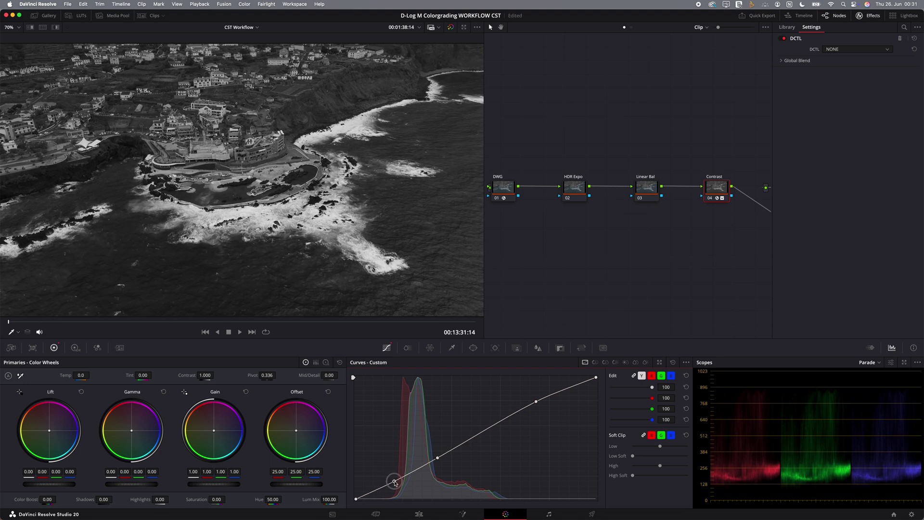
left_click_drag(395, 483, 396, 482)
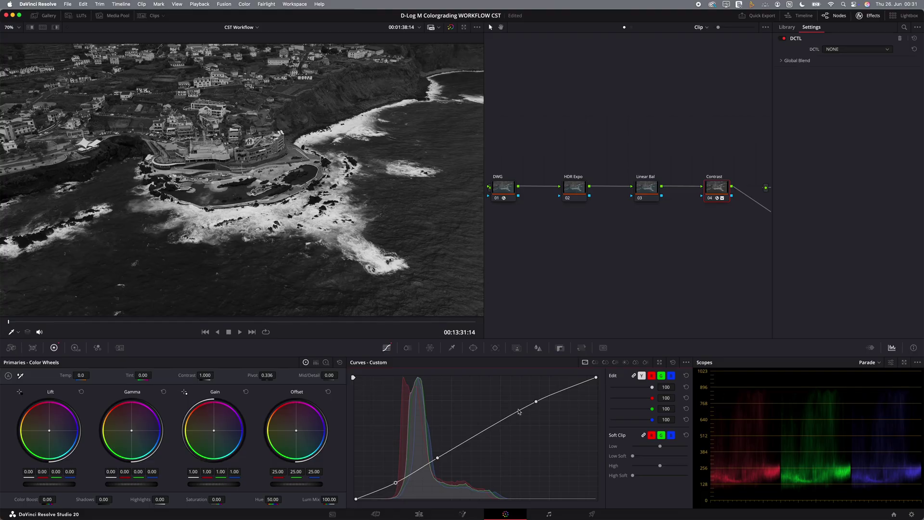
left_click_drag(536, 403, 536, 402)
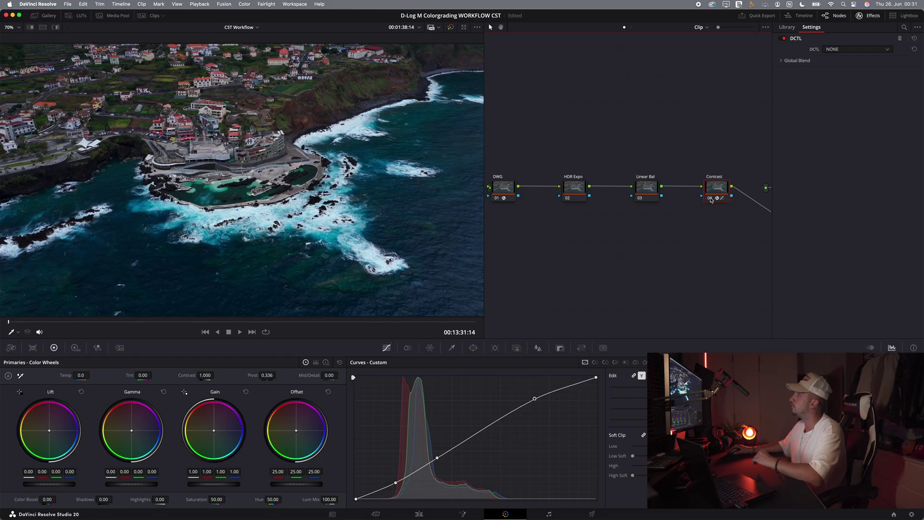
left_click(711, 198)
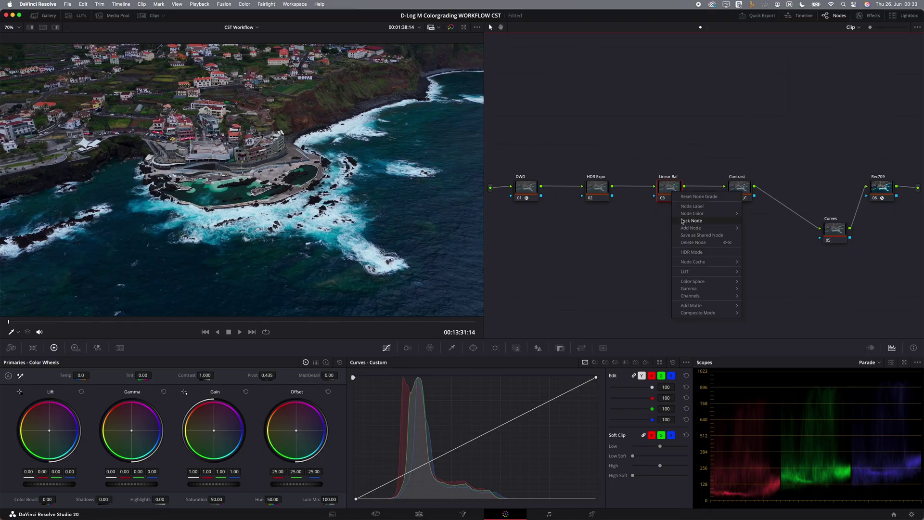
- Set the Linear Bal node's gamma to Linear
mouse_move(691, 288)
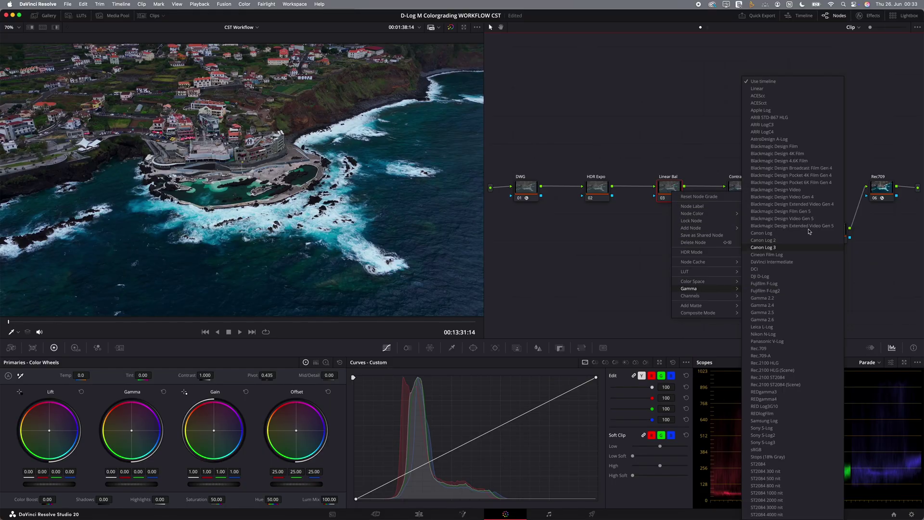
left_click(758, 89)
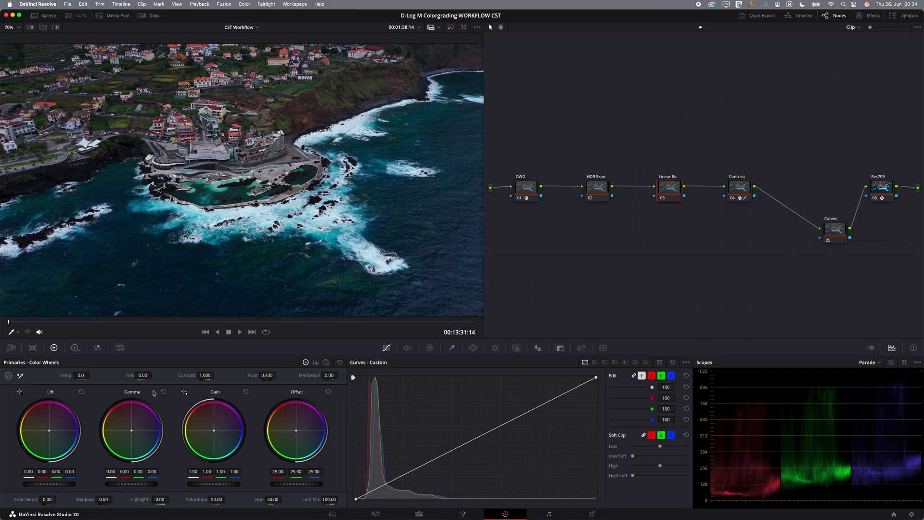
- Balance the Linear Bal node's gain to red 1.03, green 0.99 and blue 0.97, and compare the image with the node off and on
left_click(675, 195)
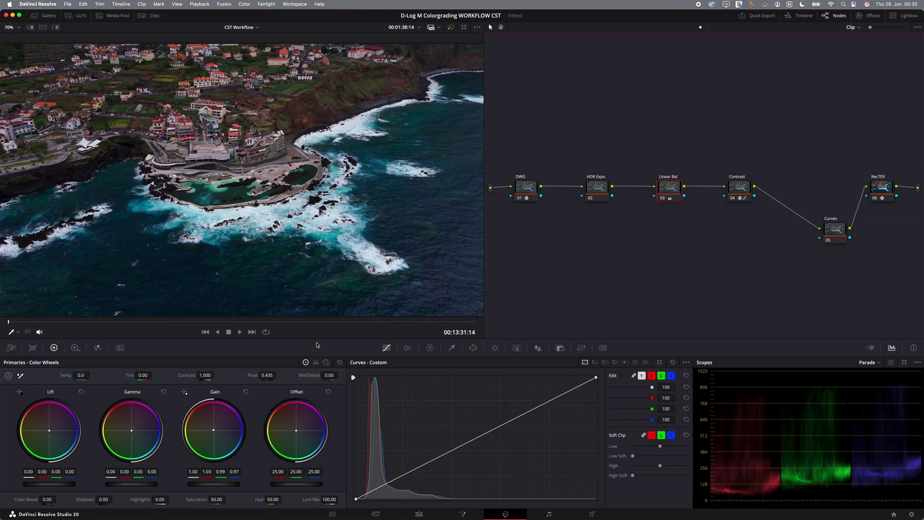
double_click(214, 430)
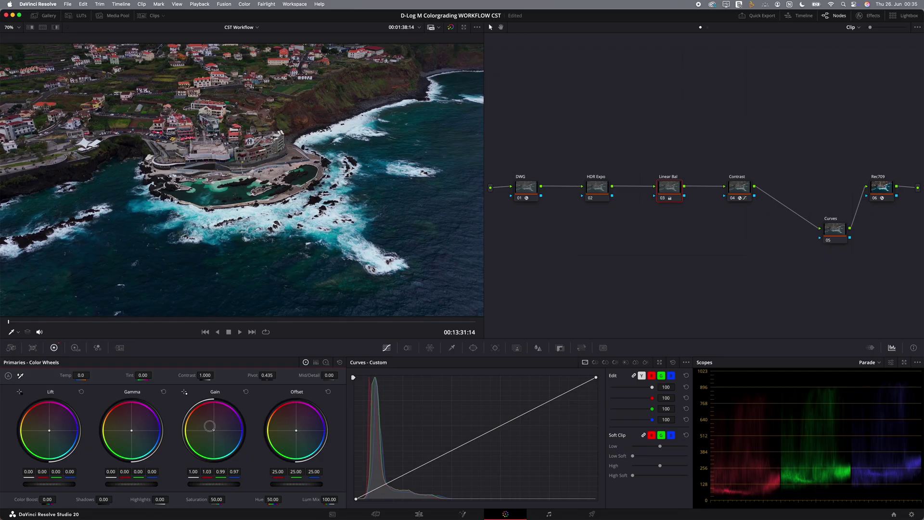
left_click(663, 198)
left_click(663, 199)
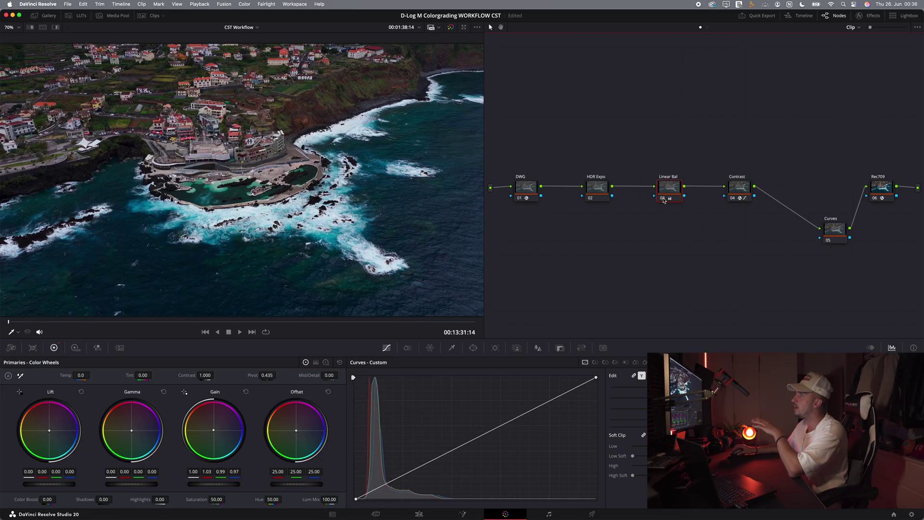
left_click(663, 198)
left_click(664, 199)
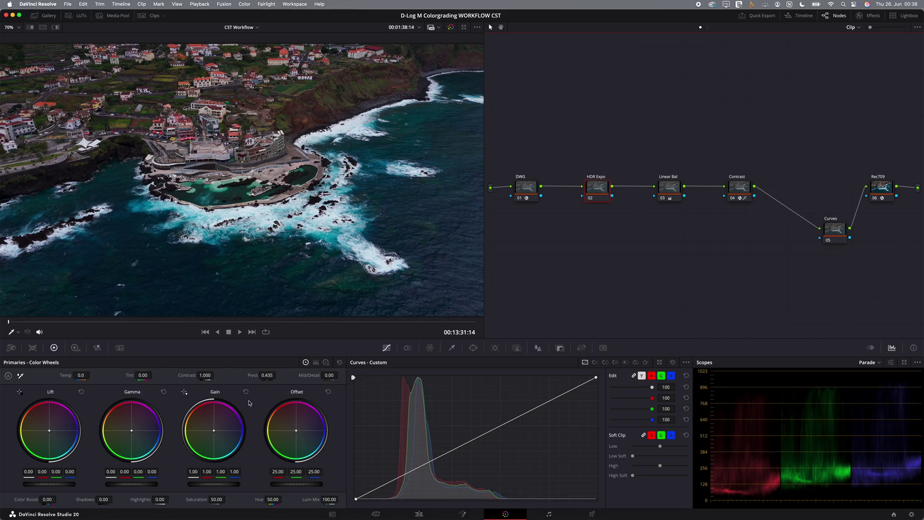
- Raise the HDR Expo node's global exposure to 0.18 and compare the image with the node and the whole grade bypassed
left_click(75, 348)
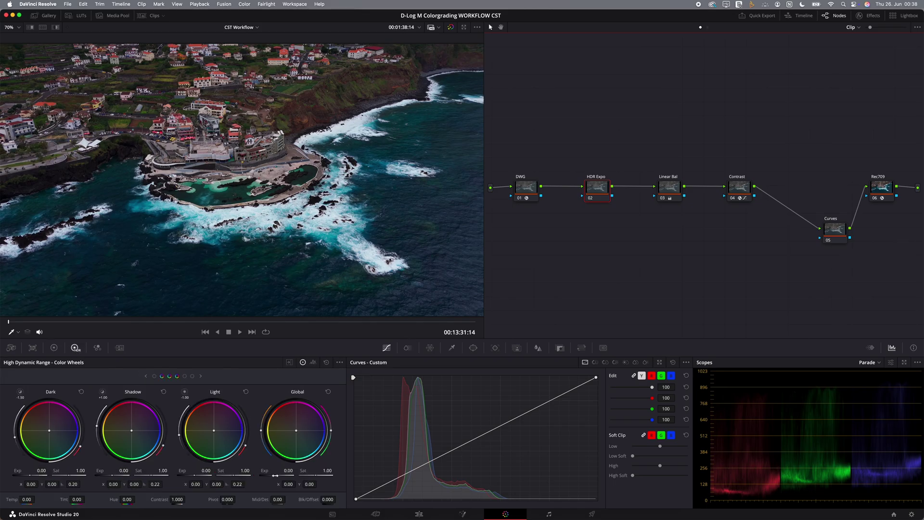
left_click_drag(275, 476, 279, 476)
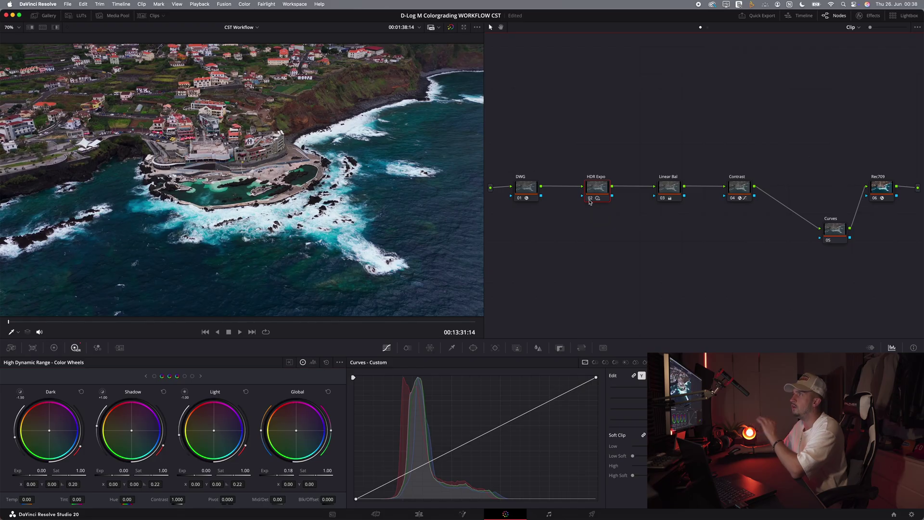
left_click(589, 199)
left_click(590, 199)
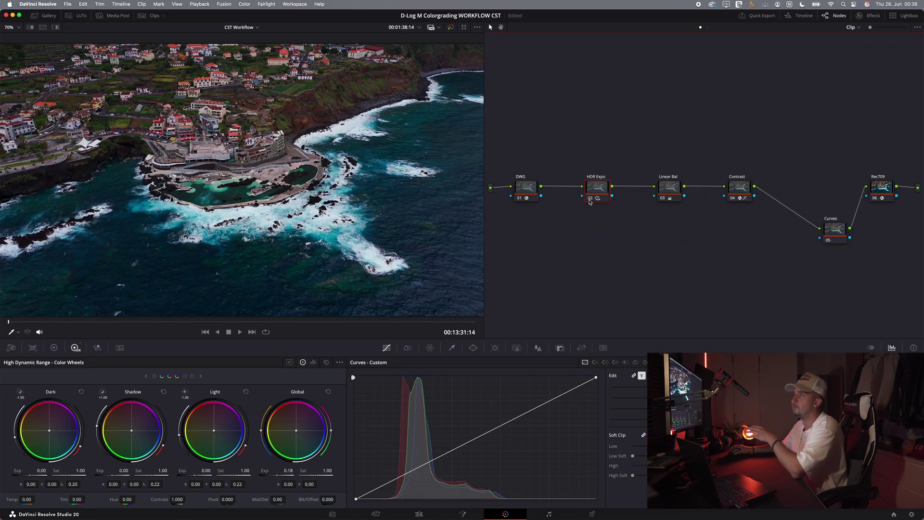
left_click(451, 27)
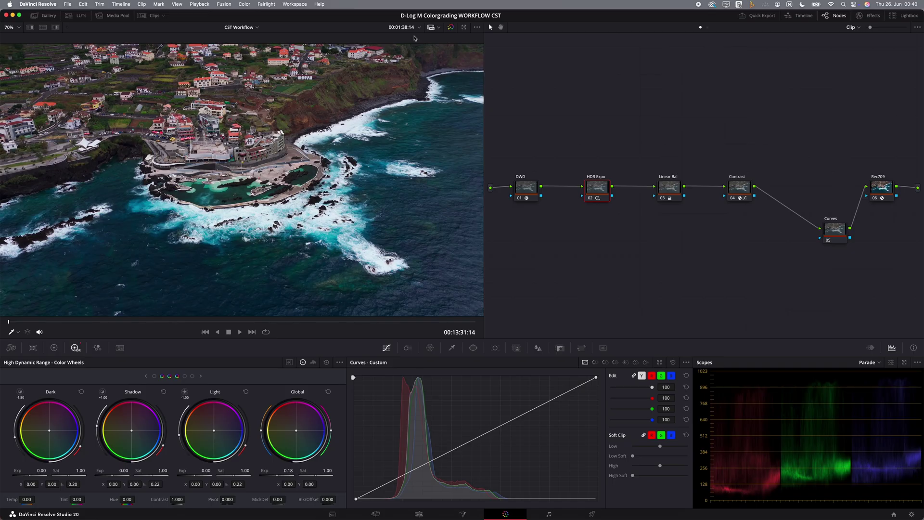
- Select the HDR Expo, Linear Bal and Contrast nodes together, and reposition the Curves node in the graph
left_click_drag(771, 139, 581, 211)
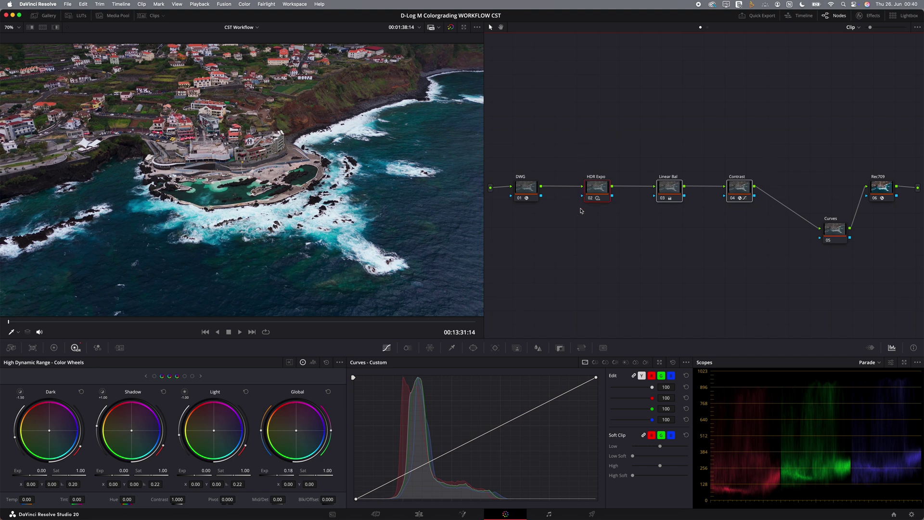
left_click_drag(563, 123, 765, 245)
mouse_move(837, 233)
left_mouse_down()
mouse_move(807, 193)
mouse_move(829, 233)
left_mouse_up()
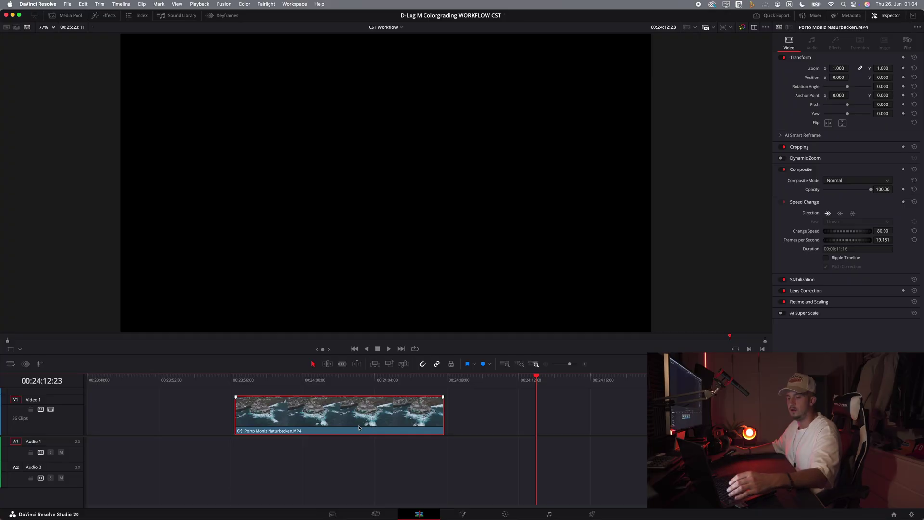
- Duplicate the Porto Moniz Naturbecken.MP4 clip into the empty space after it on the timeline and reset the copy's node grade
left_click_drag(392, 427, 654, 428)
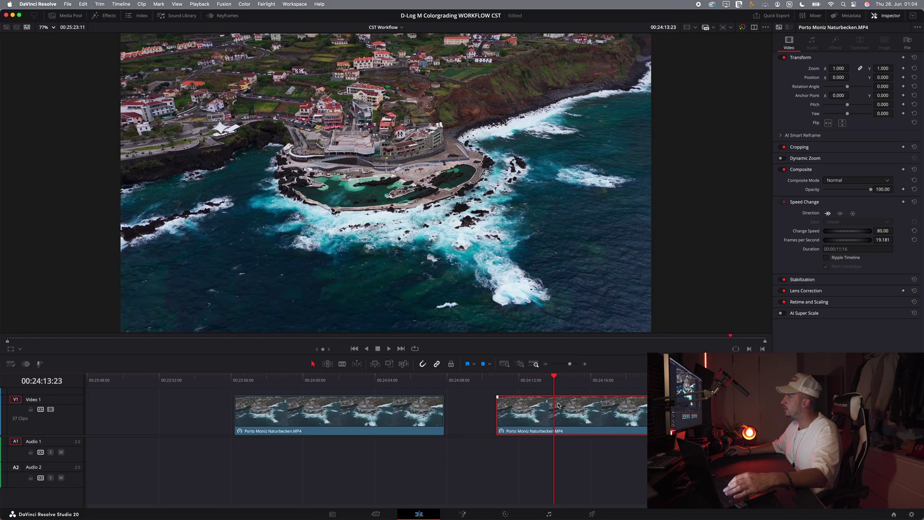
left_click(506, 514)
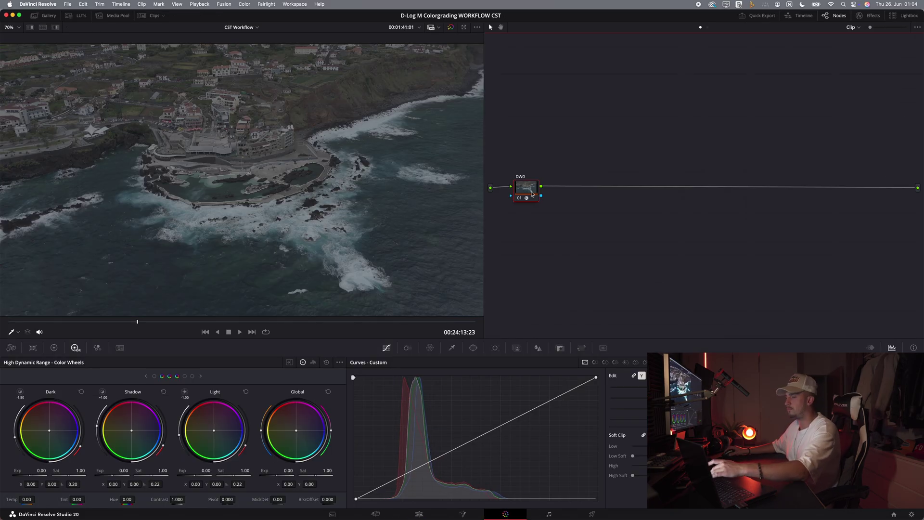
right_click(532, 188)
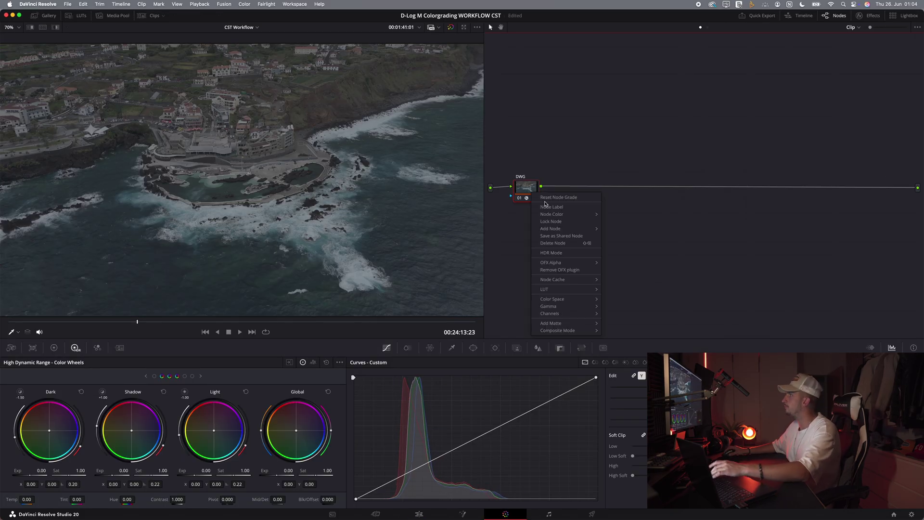
left_click(538, 199)
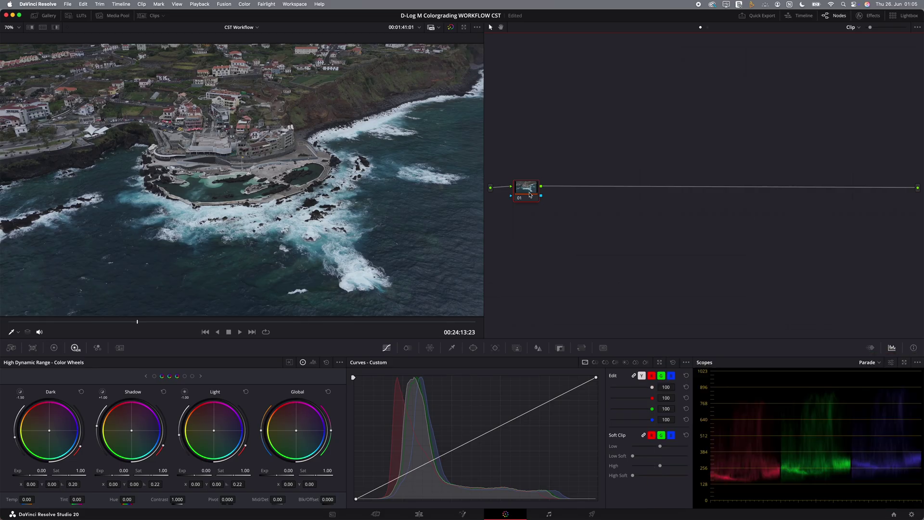
- Apply a conversion LUT from the DJI group to the duplicate clip's cleared node
right_click(530, 195)
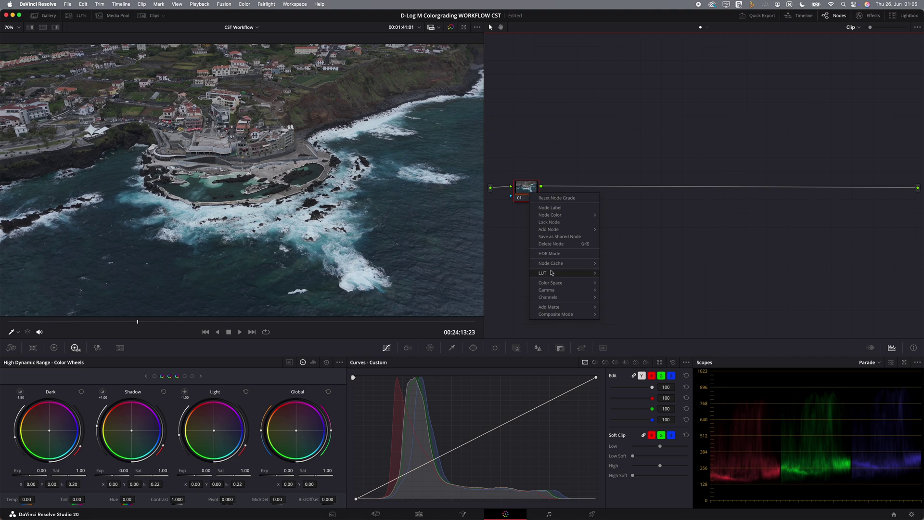
mouse_move(579, 278)
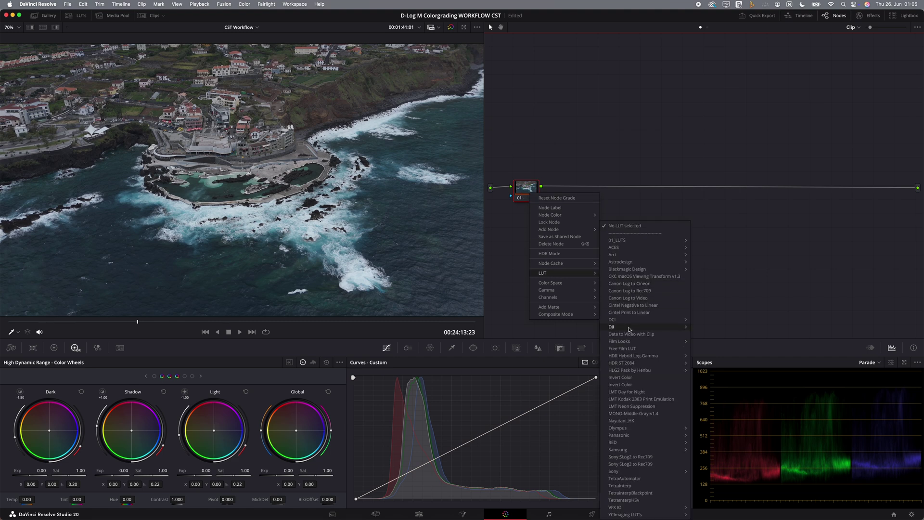
left_click(706, 327)
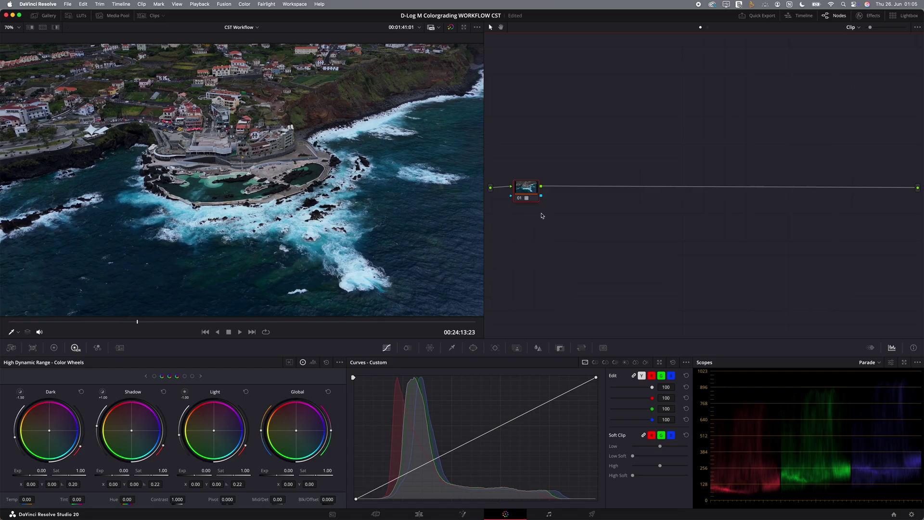
- Move the node with the conversion to the end of the graph and label it LUT
left_click_drag(528, 193, 829, 192)
right_click(829, 192)
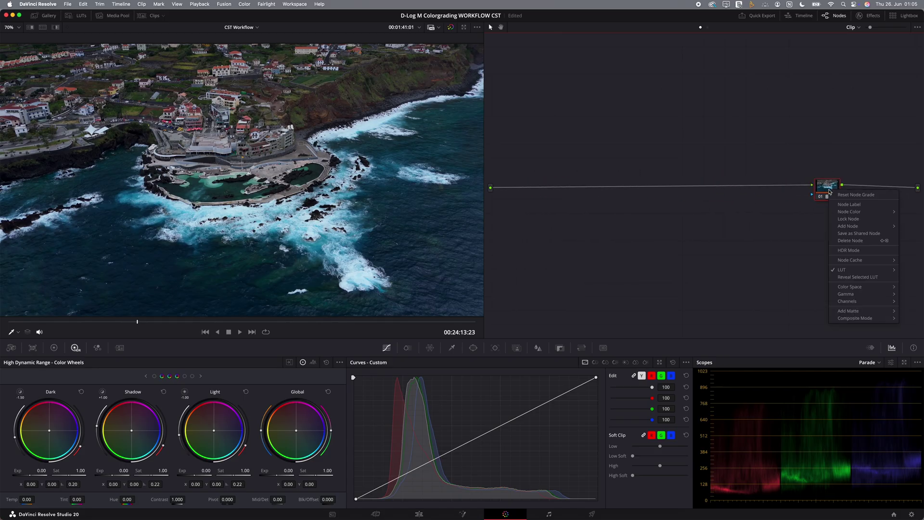
left_click(849, 204)
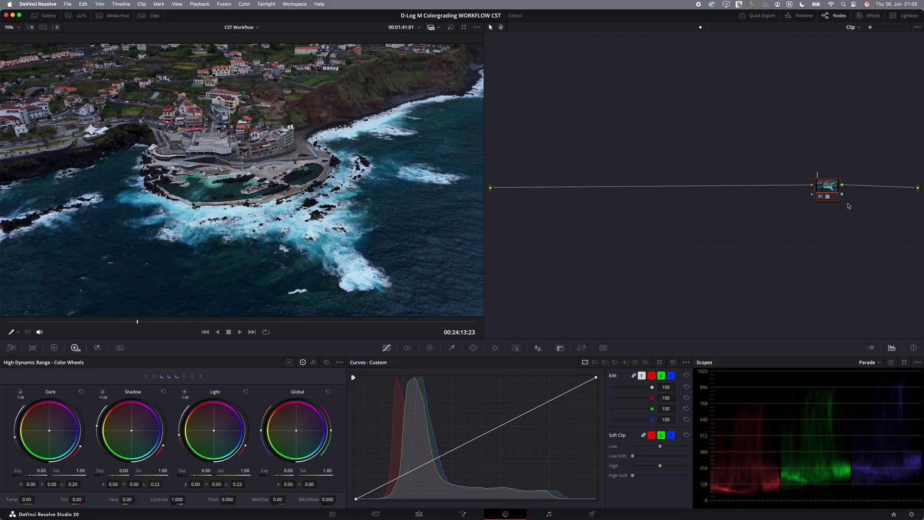
- Build a chain of three serial nodes ahead of the LUT node
right_click(827, 191)
mouse_move(833, 222)
left_click(780, 235)
key("alt+s")
key("alt+s")
- Set contrast to about 1.08 and pivot to about 0.36 on the third node, and adjust the first node's shadows
left_click(640, 192)
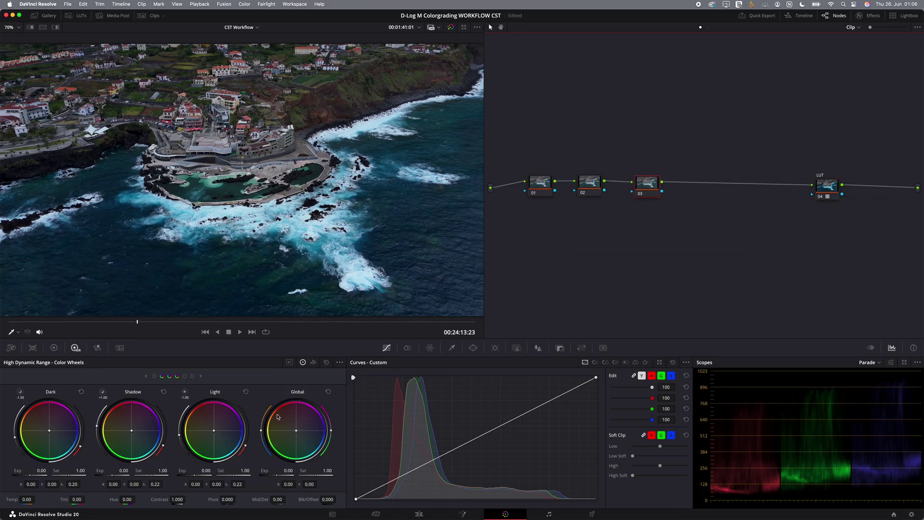
left_click(55, 348)
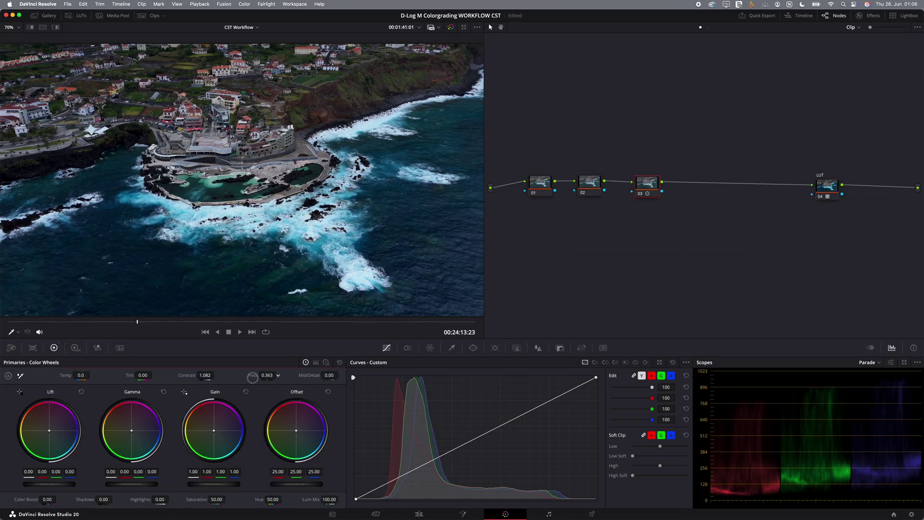
left_click(540, 183)
left_click_drag(104, 499, 154, 499)
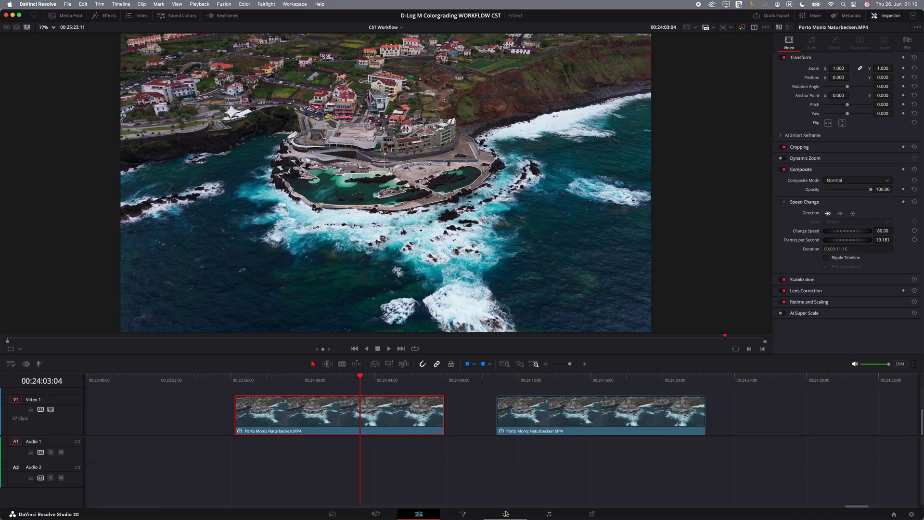
- On the original clip's Curves node, shape the Hue Vs Sat curve, raising cyan-blue saturation to 1.18 and the neighbouring green-cyan to 1.09
left_click(505, 513)
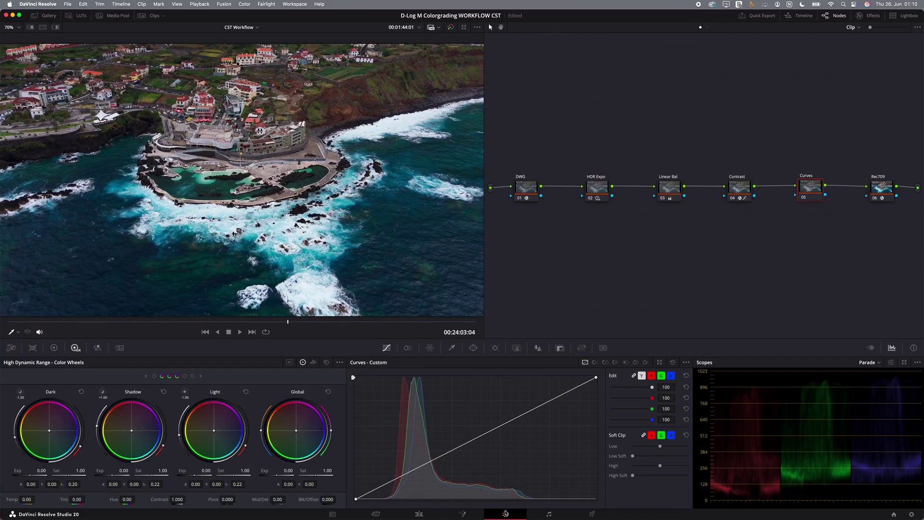
left_click(811, 189)
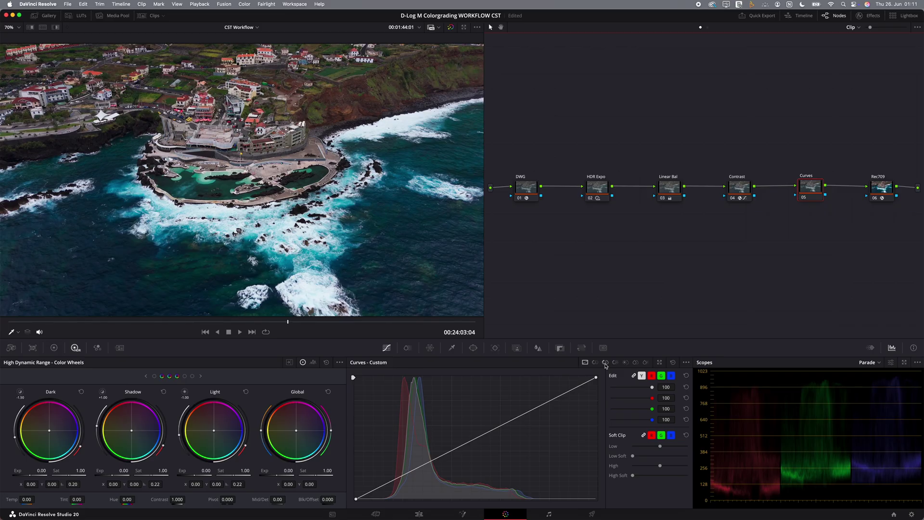
left_click(605, 363)
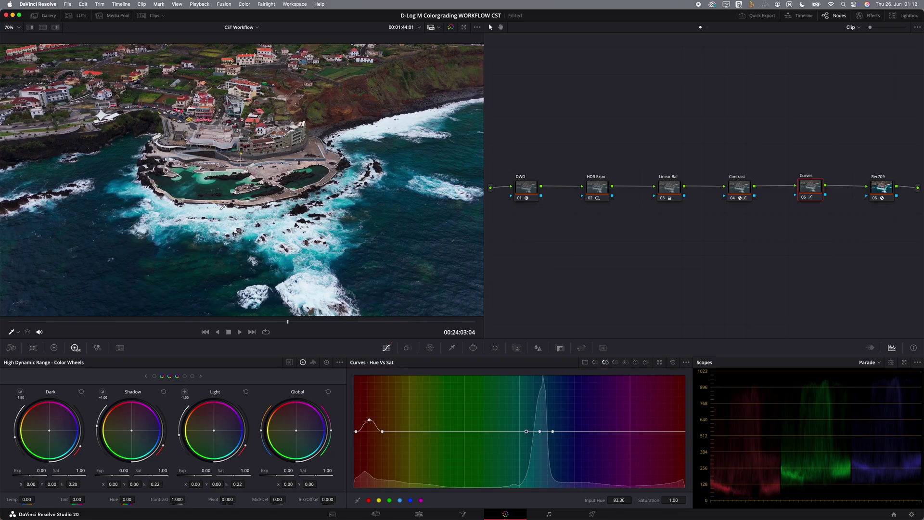
left_click_drag(540, 427, 542, 423)
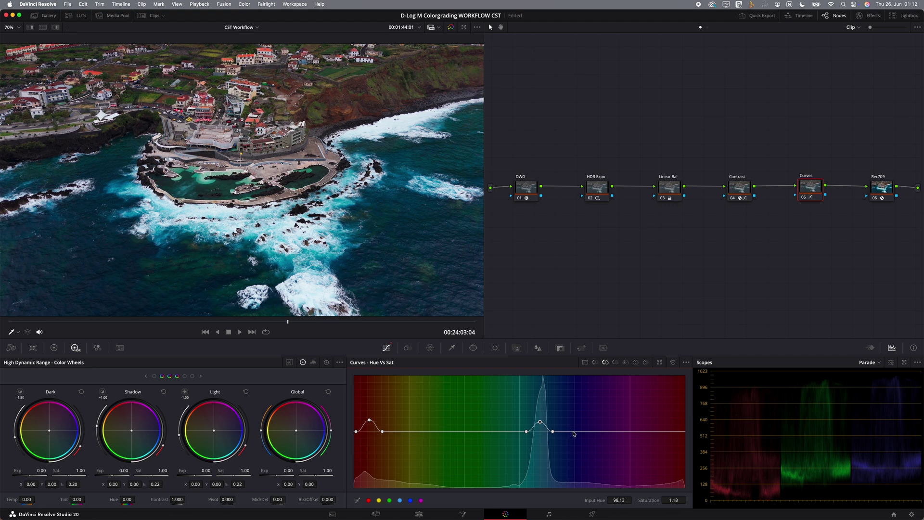
left_click_drag(554, 432, 514, 426)
left_click(524, 432)
left_click(308, 176)
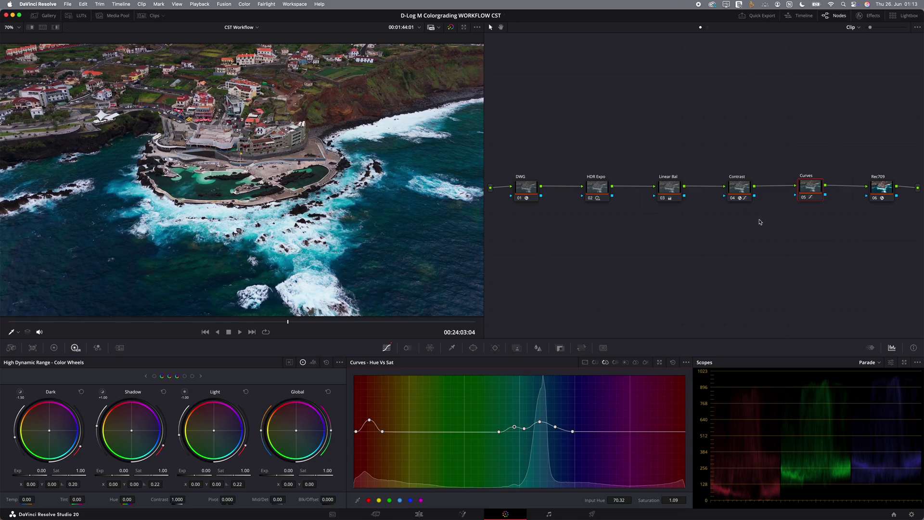
- Adjust the blue, green and yellow-orange hues with the Curves node's Hue Vs Hue curve
left_click(596, 364)
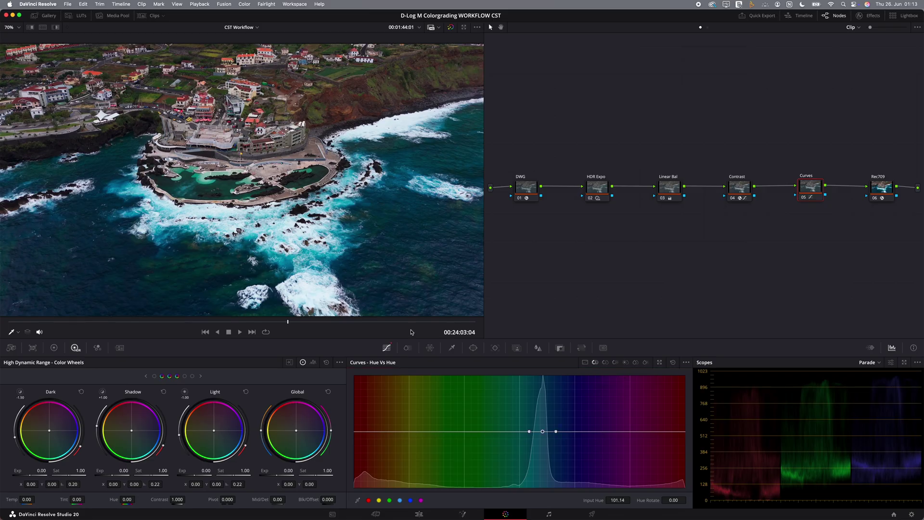
left_click_drag(543, 433, 545, 426)
right_click(544, 426)
mouse_move(467, 432)
left_mouse_down()
mouse_move(471, 404)
mouse_move(469, 421)
left_mouse_up()
mouse_move(400, 432)
left_mouse_down()
mouse_move(402, 410)
mouse_move(395, 435)
mouse_move(385, 424)
left_mouse_up()
left_click(391, 109)
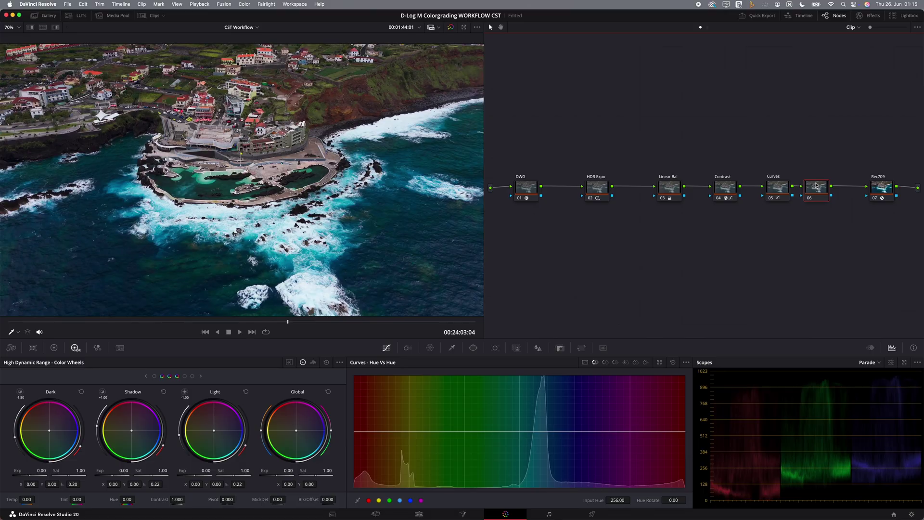
- Label the new node between Curves and Rec709 as Masks
left_click(823, 186)
right_click(823, 186)
key("Escape")
type("Mask")
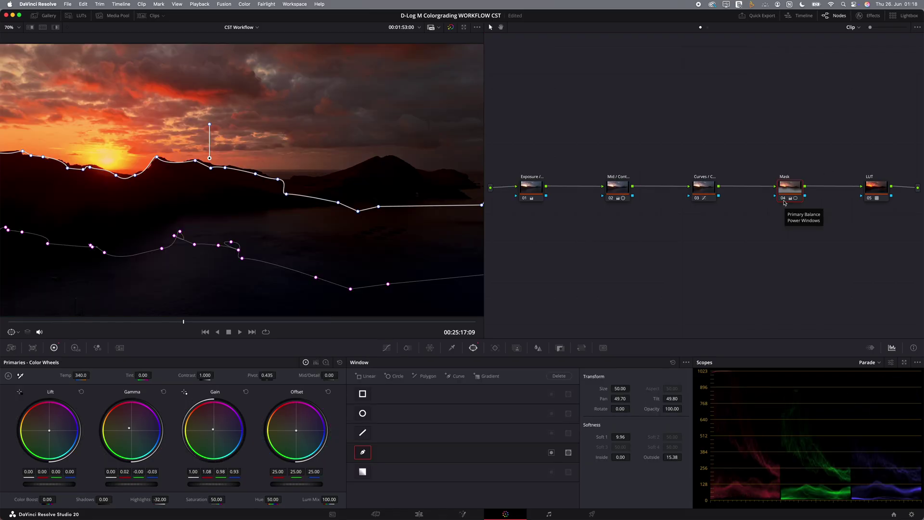
- Compare the sunset clip's image with its Mask node off and on
left_click(785, 202)
left_click(785, 202)
left_click(785, 202)
left_click(784, 201)
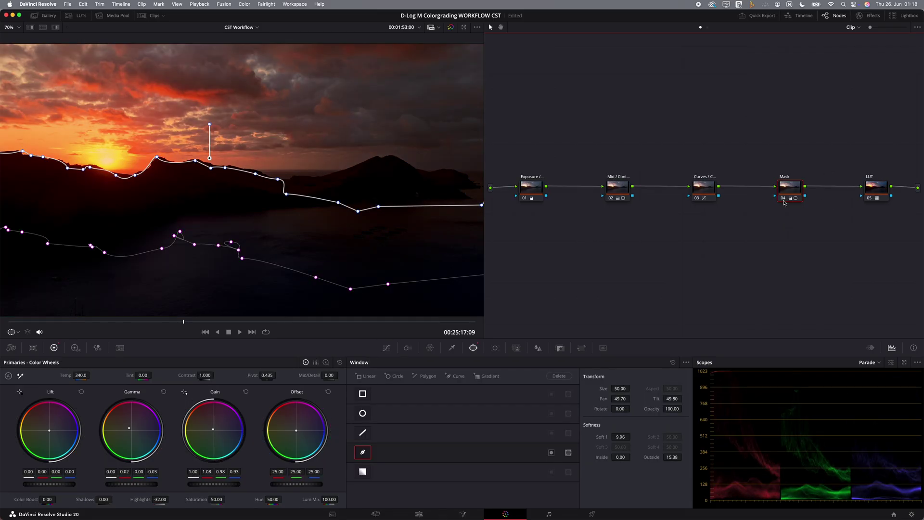
left_click(784, 201)
left_click(784, 201)
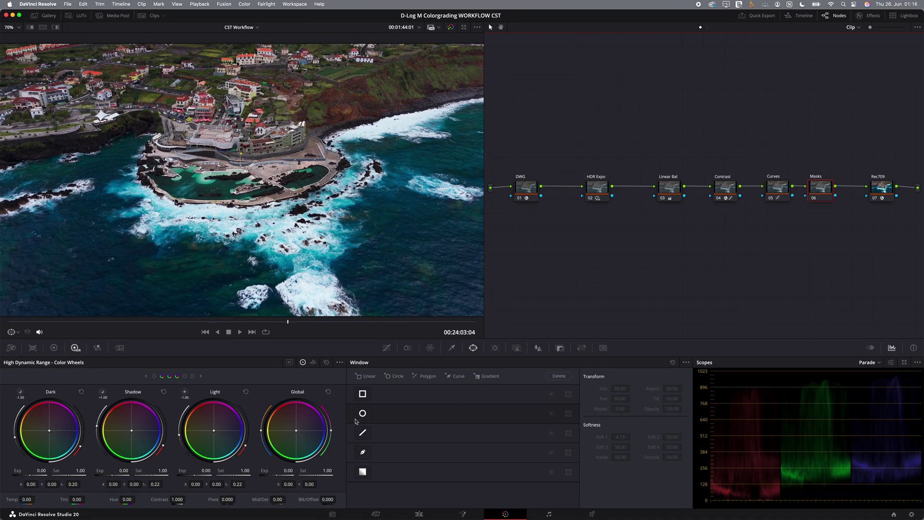
- Add a circular window on the Masks node, widen it around the coastal pools to size 56.00 and aspect 71.39, and invert it
left_click(363, 413)
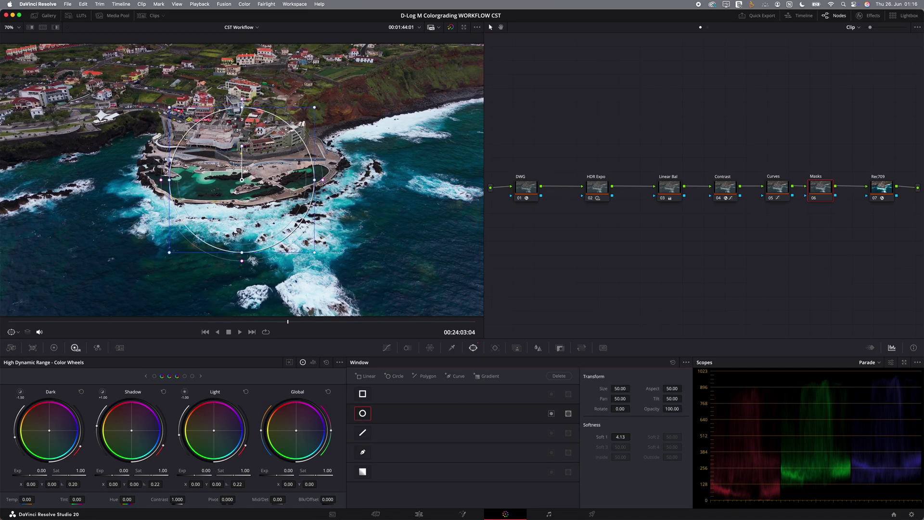
left_click_drag(169, 181, 68, 184)
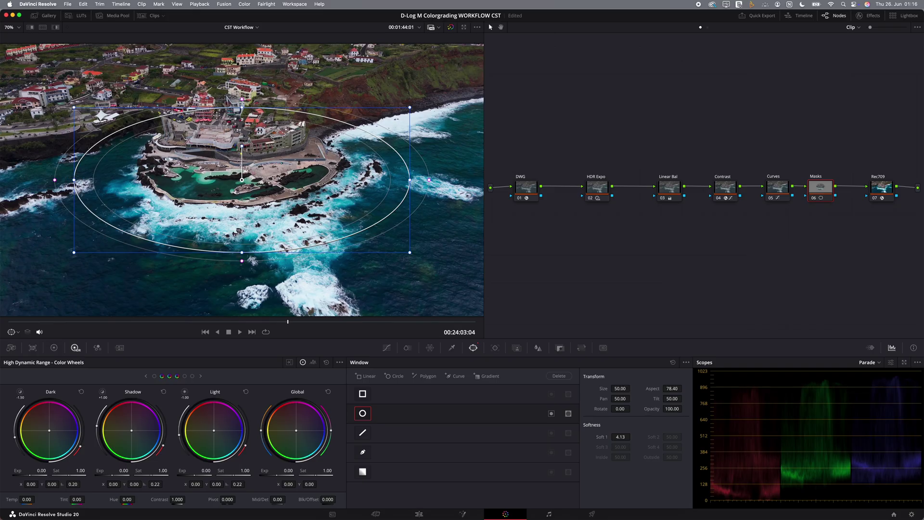
left_click_drag(242, 107, 242, 72)
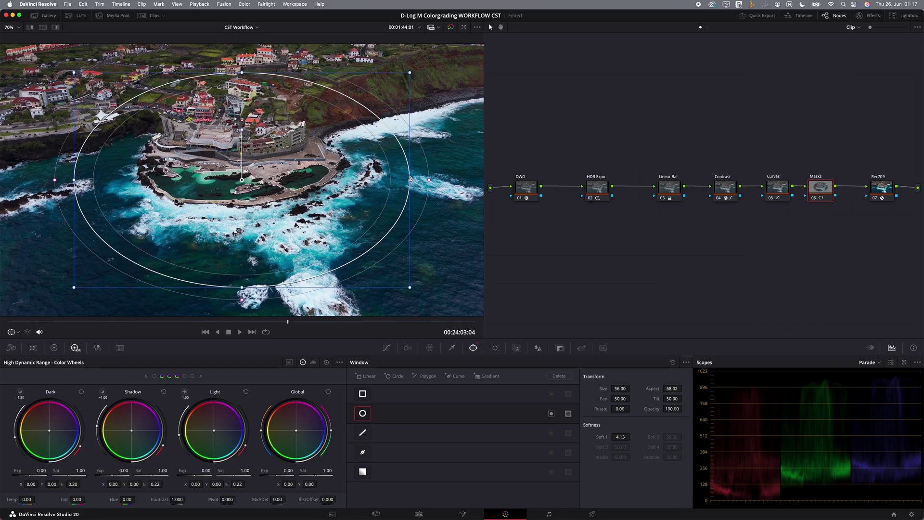
left_click_drag(411, 181, 478, 180)
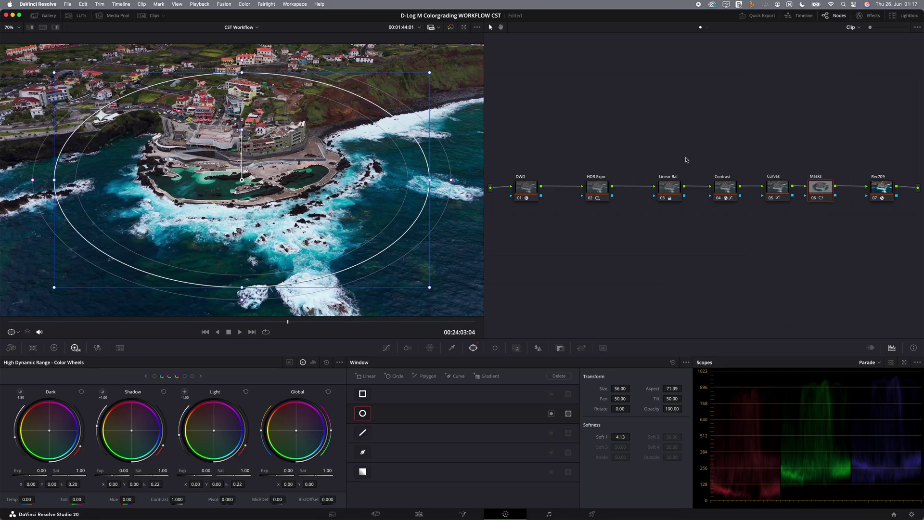
left_click(569, 414)
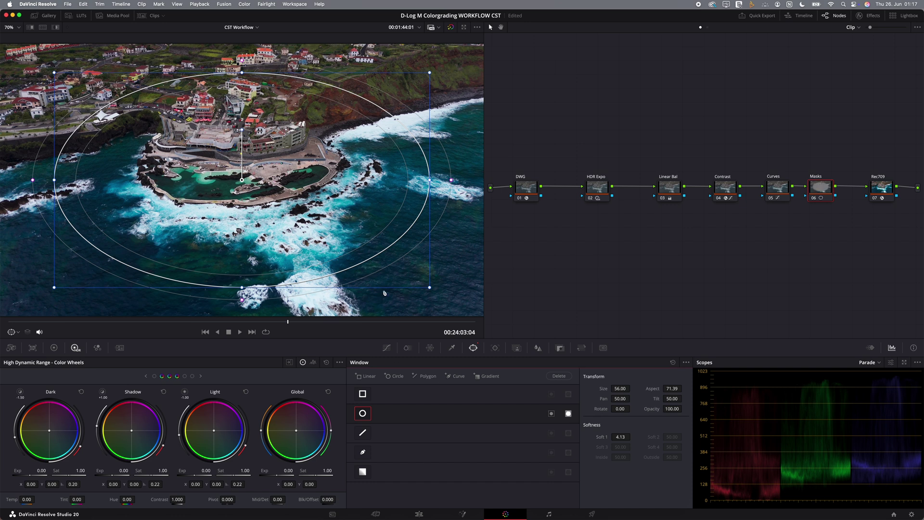
- Lower the Masks node's global HDR exposure to about -0.15 to darken the surroundings, and compare with the node off
left_click_drag(276, 470, 261, 477)
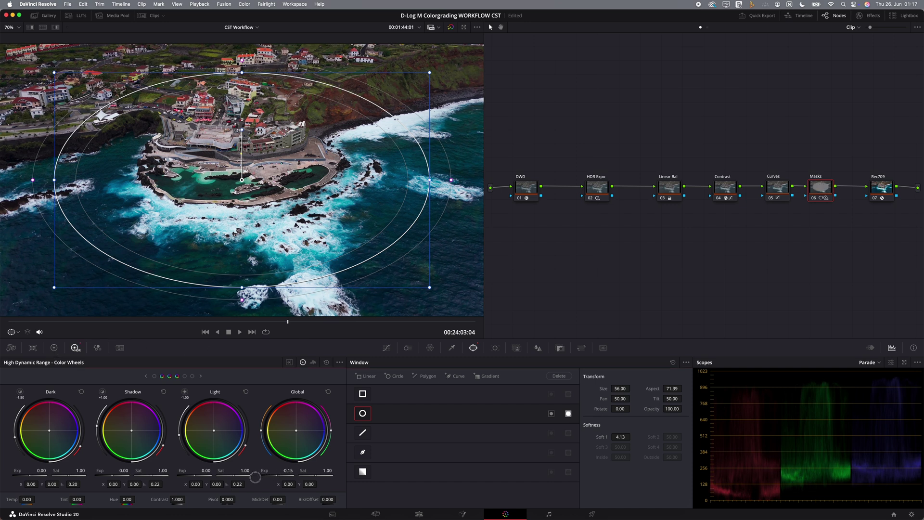
left_click(786, 192)
left_click(814, 199)
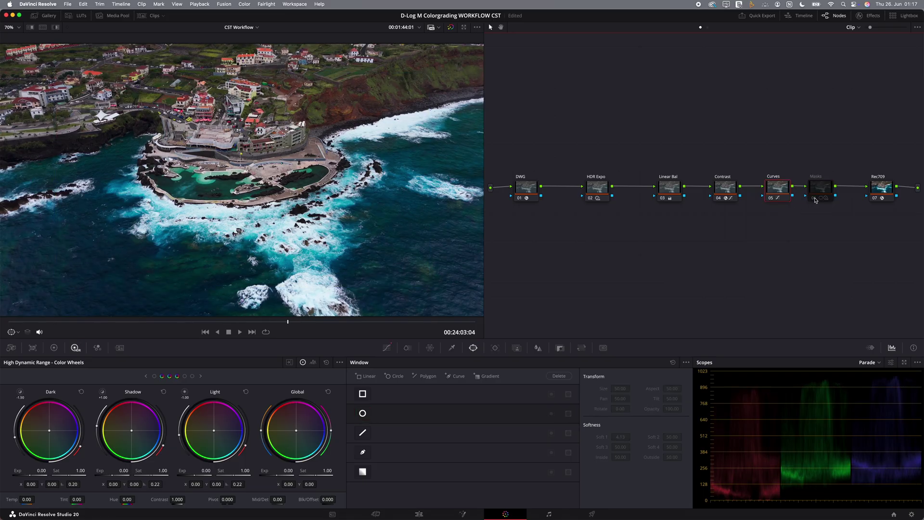
- Compare the coastal pools clip with the Masks node disabled and enabled, leaving the node on
left_click(814, 198)
left_click(815, 198)
left_click(815, 199)
left_click(816, 199)
left_click(815, 199)
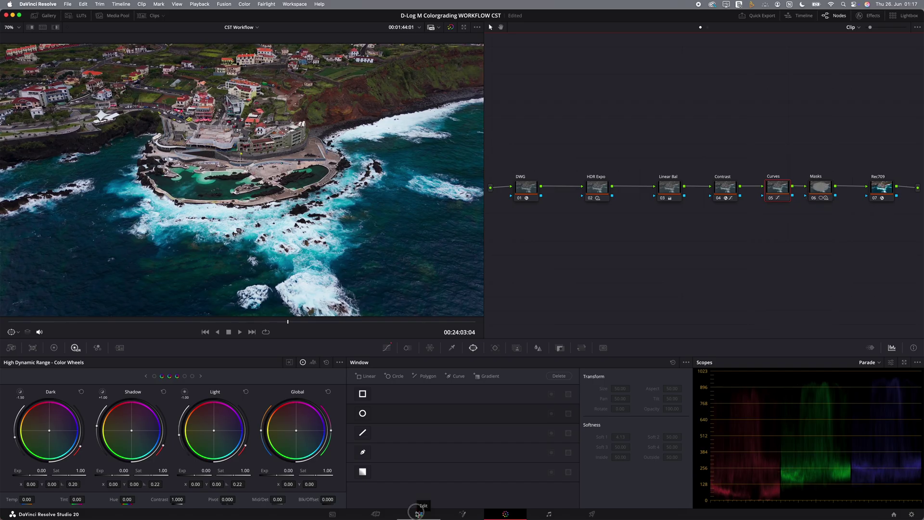
- Go to the Sau Laurenco Sunrise clip at the end of the timeline and open its node graph for grading
key("shift+4")
scroll(580, 396, "down", 4)
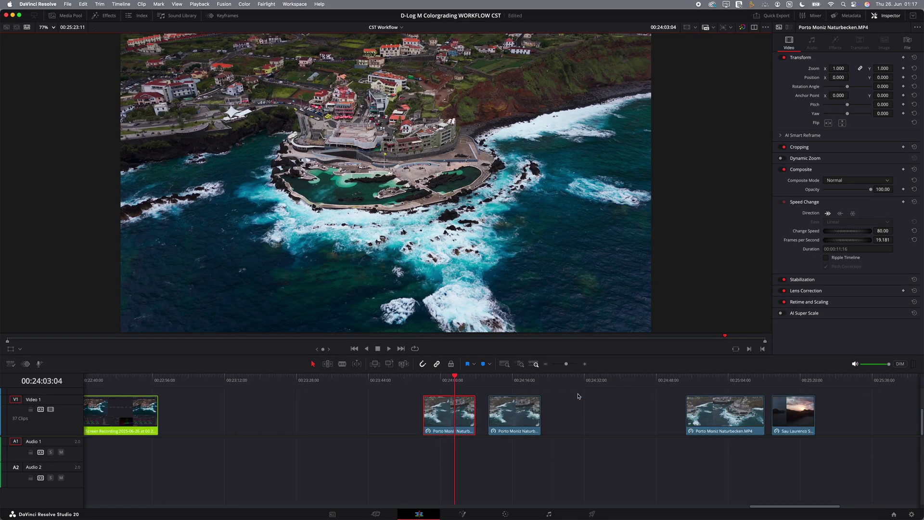
left_click(790, 381)
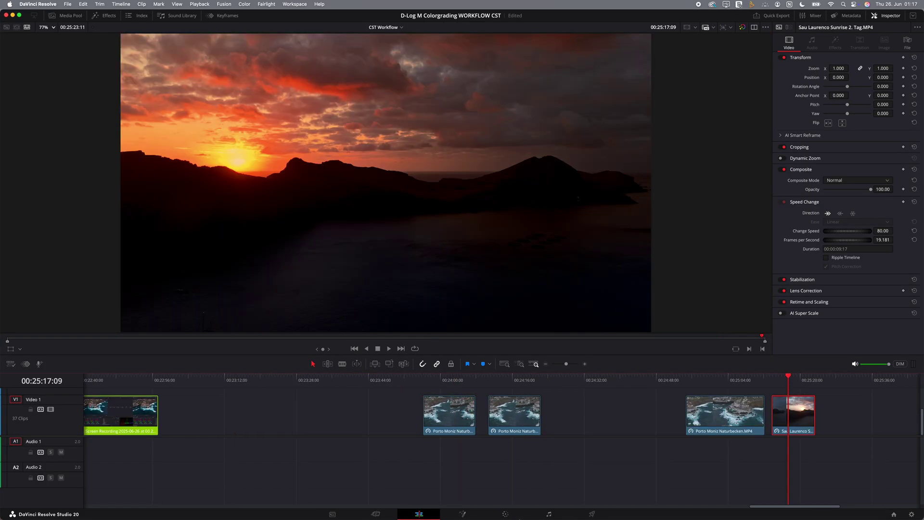
left_click(512, 516)
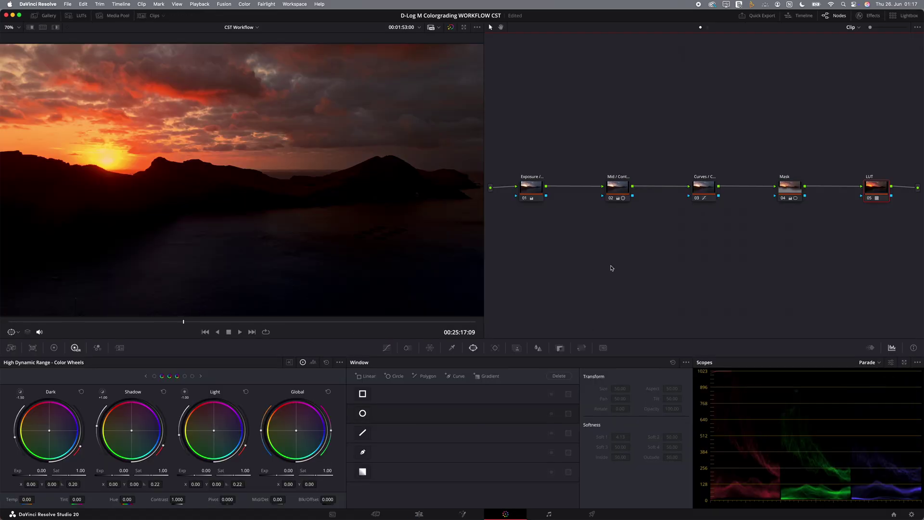
- Select the sunrise clip's Mask node and compare the image with the node off and on
left_click(782, 193)
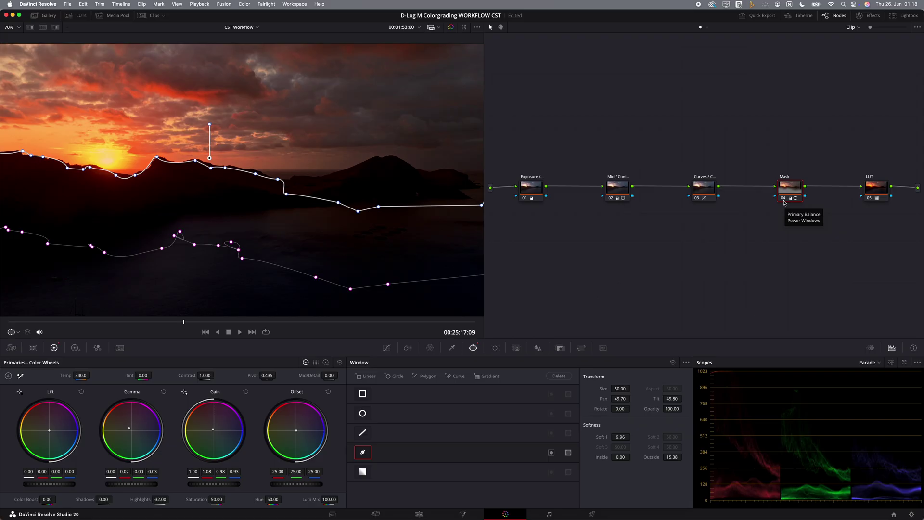
left_click(784, 199)
left_click(784, 199)
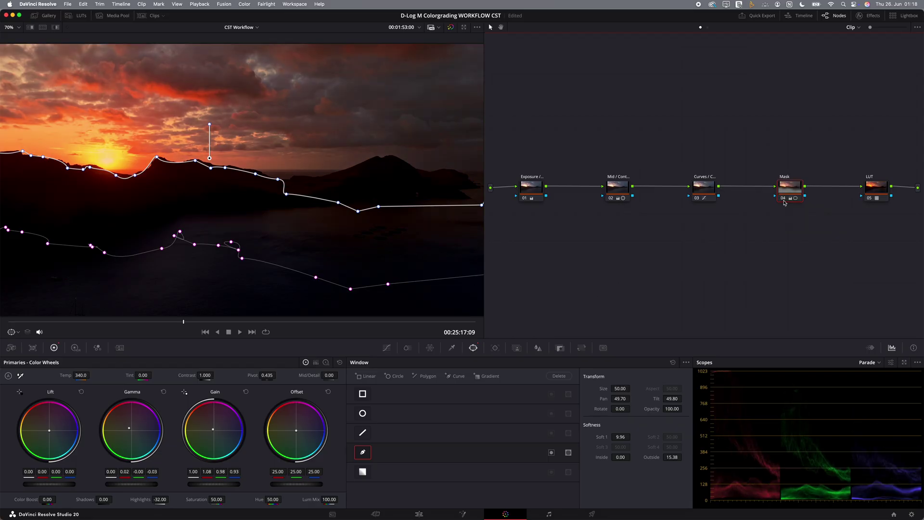
left_click(783, 198)
left_click(784, 198)
left_click(784, 201)
left_click(784, 201)
left_click(784, 202)
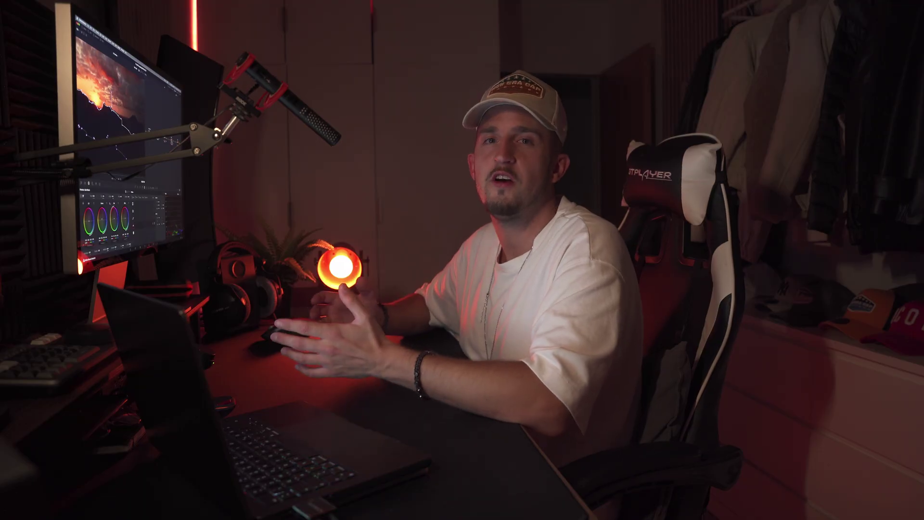